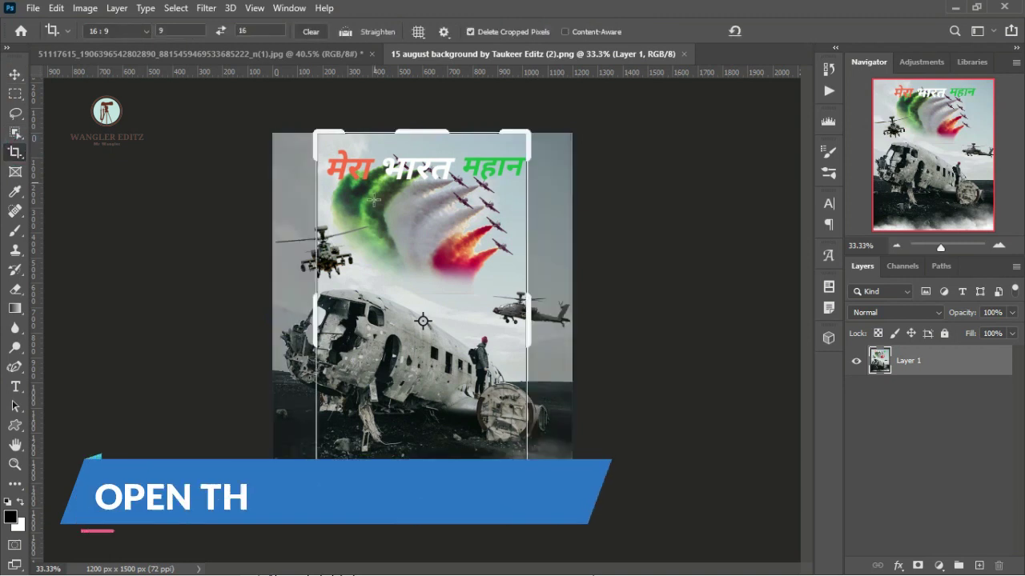
Step: Crop the 15 august background image at both sides to 1012 x 1500 px
left_click_drag(314, 322, 299, 325)
left_click(120, 30)
left_click(140, 52)
left_click_drag(541, 318, 560, 318)
left_click(786, 31)
key("ctrl+0")
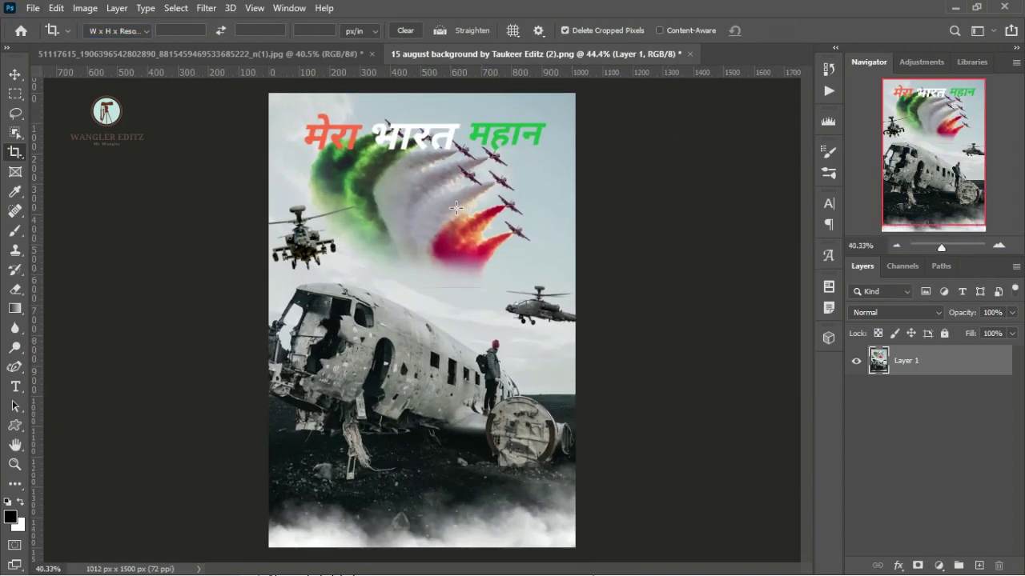
Step: Bring the masked biker layer into the background document, scale it to 93.42% and fit it to the canvas's lower part
key("v")
left_click(228, 53)
left_click_drag(448, 290, 450, 318)
key("ctrl+minus")
left_click_drag(524, 187, 506, 208)
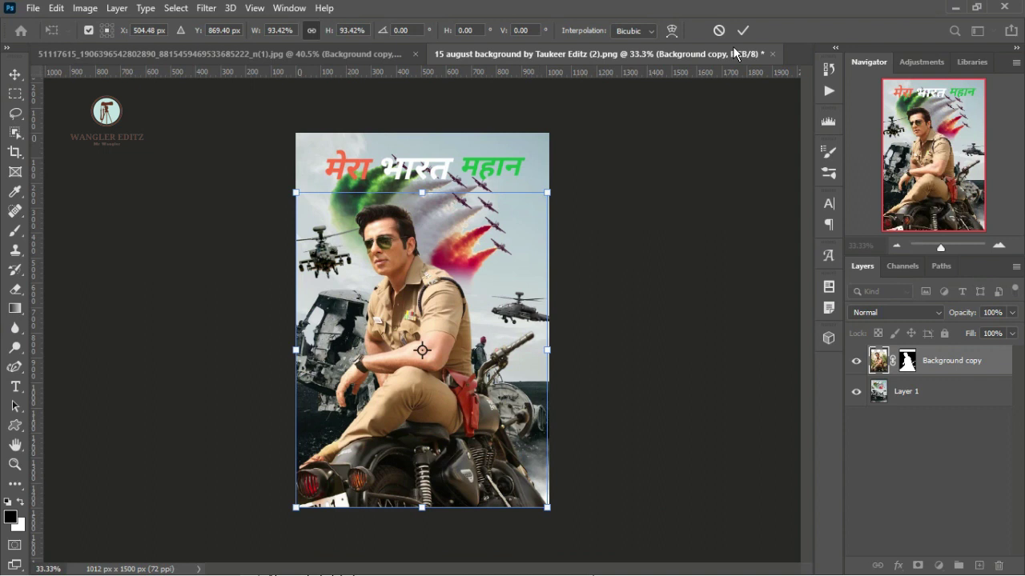
left_click(743, 31)
key("ctrl+plus")
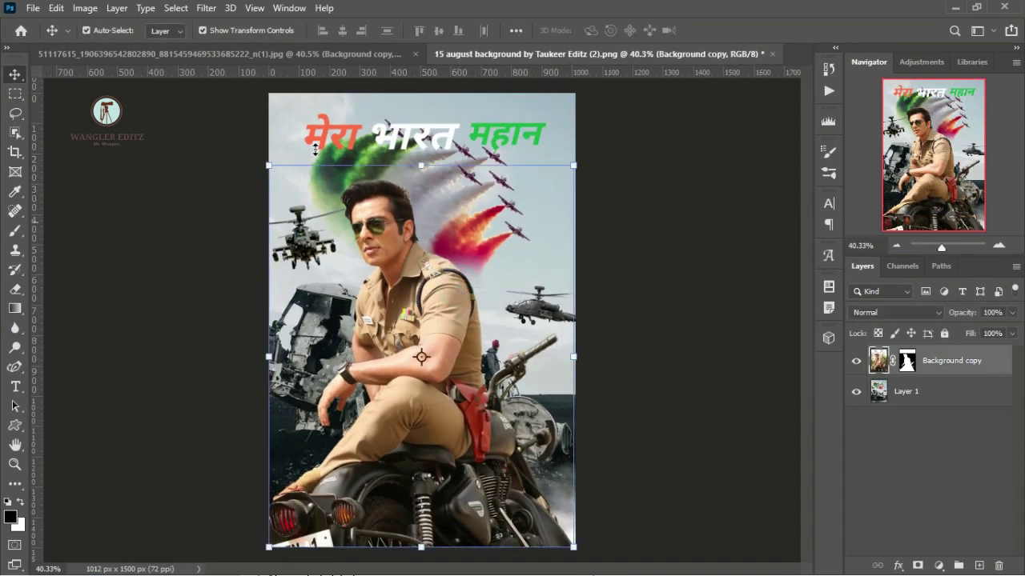
Step: Apply Shadows/Highlights to the biker layer with shadows at 13% and highlights at 3%
left_click(84, 8)
mouse_move(104, 46)
left_click(309, 360)
left_click(714, 201)
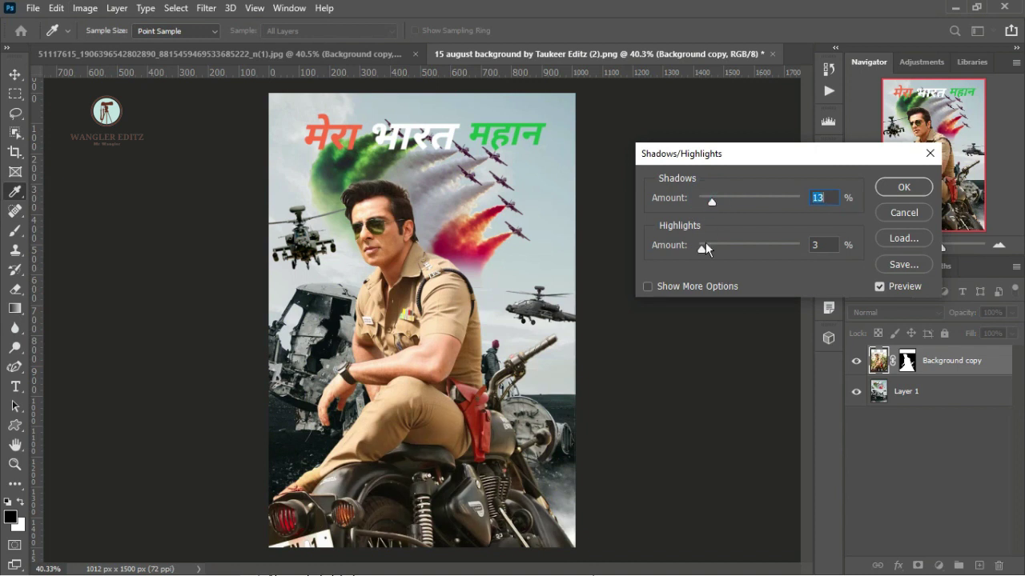
left_click(902, 185)
Step: Apply Hue/Saturation to the biker layer with saturation at -31
left_click(84, 8)
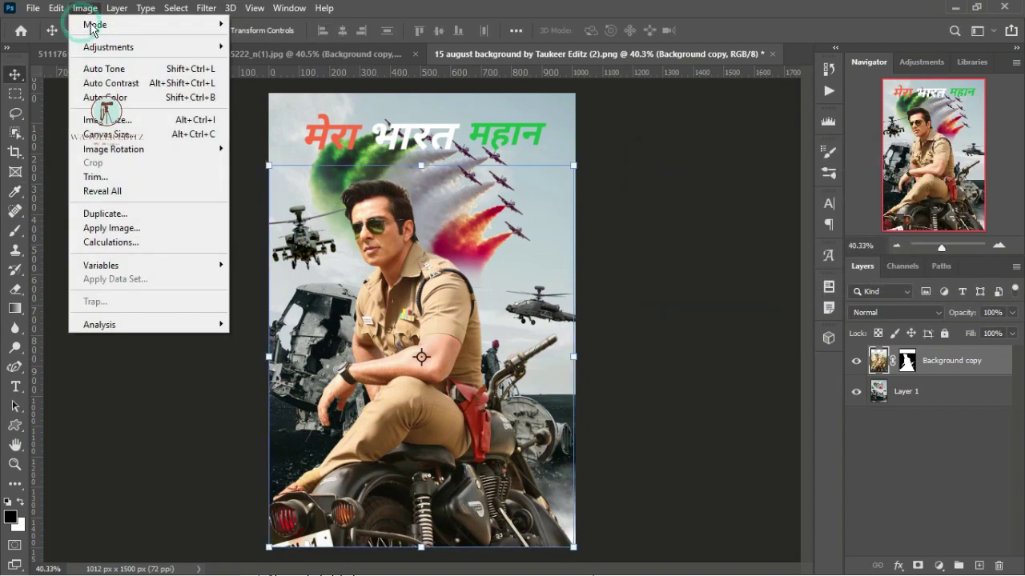
mouse_move(108, 46)
left_click(283, 130)
left_click_drag(740, 195, 719, 197)
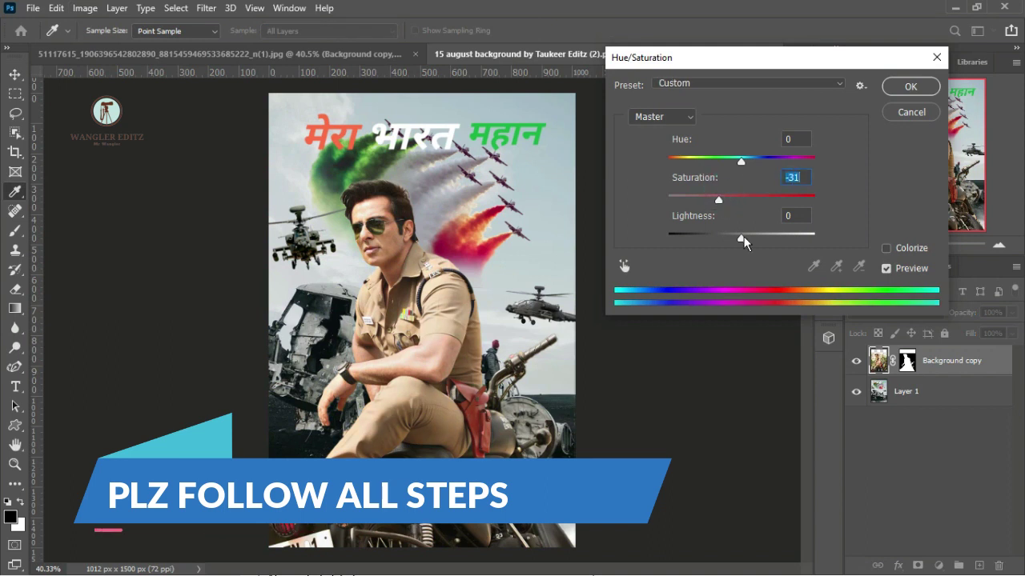
left_click(743, 236)
left_click(910, 87)
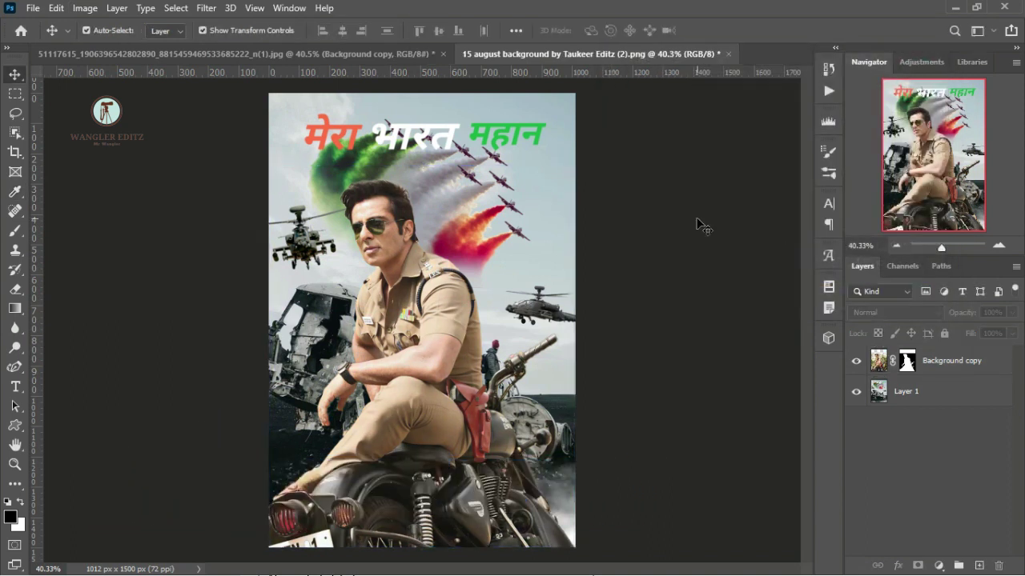
Step: Apply the biker layer's mask permanently and keep the Background copy layer selected
left_click(912, 360)
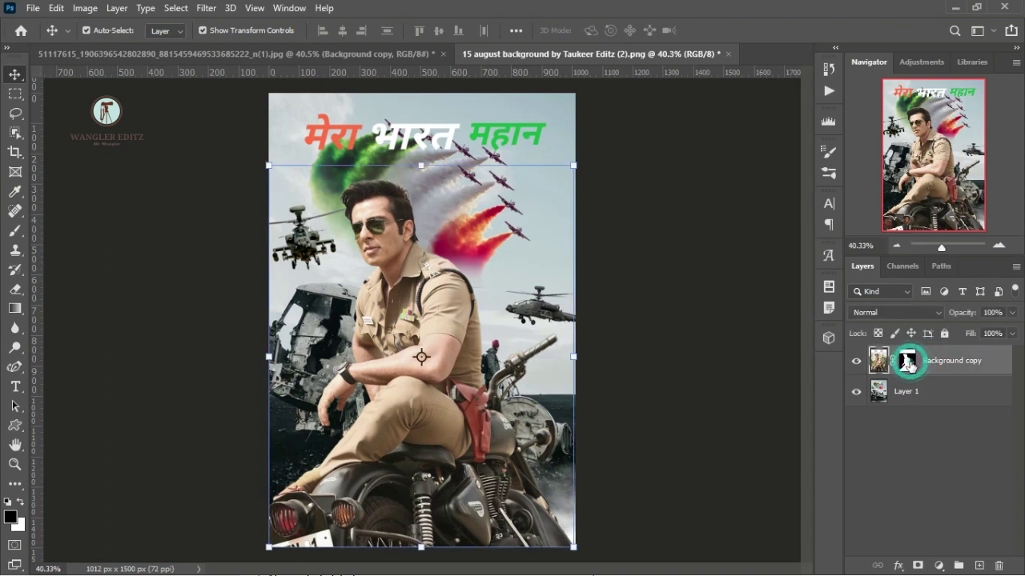
right_click(907, 360)
left_click(904, 405)
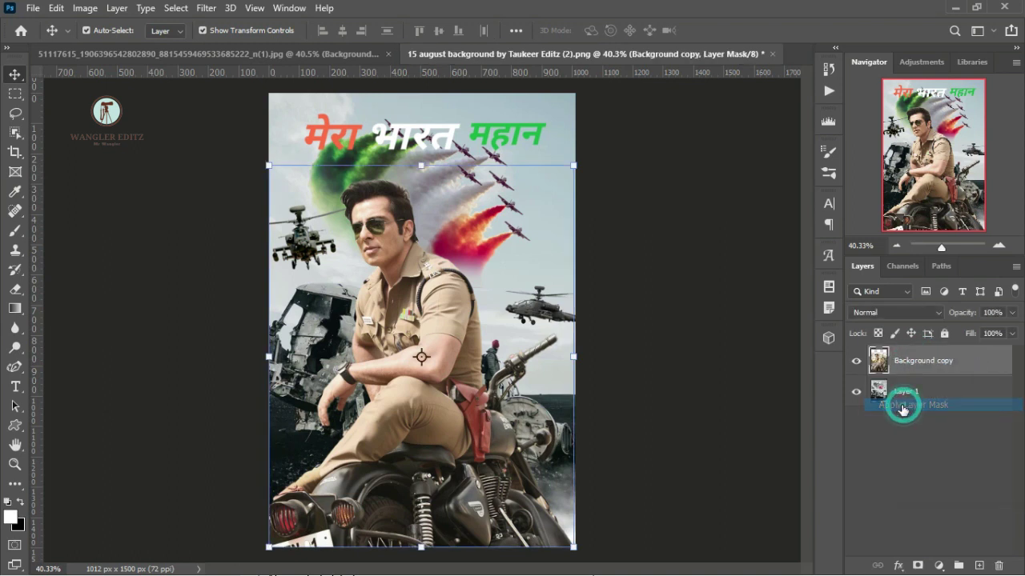
left_click(669, 319)
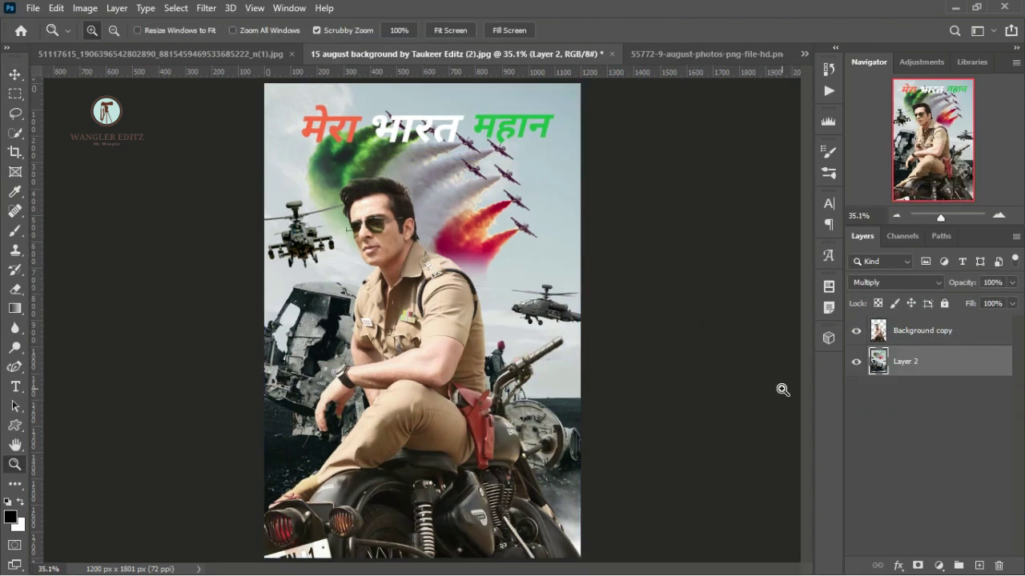
left_click_drag(777, 389, 720, 326)
left_click(901, 331)
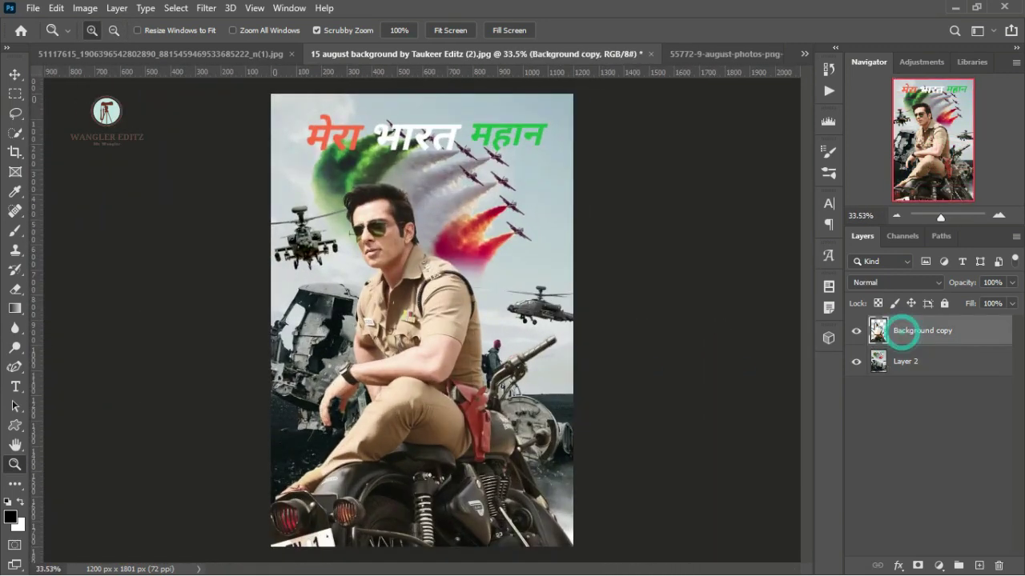
Step: Apply another Shadows/Highlights adjustment to the Background copy layer, tuning both the shadows and highlights amounts
left_click(85, 8)
mouse_move(129, 45)
left_click(325, 299)
left_click_drag(734, 198, 715, 206)
left_click_drag(704, 246, 744, 246)
left_click(902, 187)
key("z")
Step: Apply Brightness/Contrast to the Background copy layer, lowering brightness and contrast slightly
left_click(85, 8)
mouse_move(129, 46)
left_click(281, 46)
mouse_move(470, 165)
left_mouse_down()
mouse_move(452, 164)
mouse_move(466, 169)
left_mouse_up()
left_click_drag(505, 204, 501, 196)
left_click(591, 149)
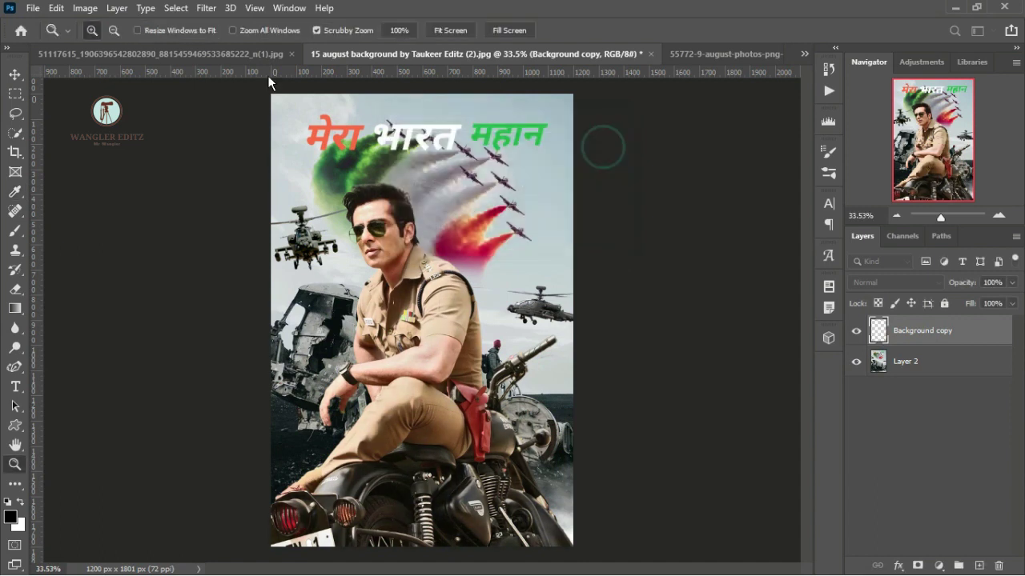
Step: Apply Channel Mixer to the Background copy layer, setting green to -4% and blue to +1% in the red output channel
left_click(85, 8)
mouse_move(104, 50)
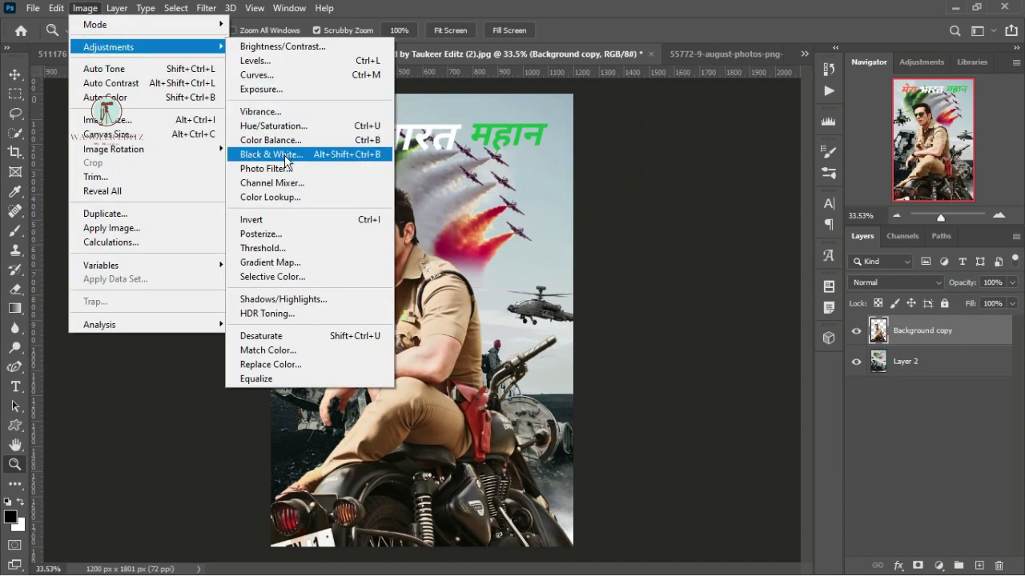
left_click(297, 178)
mouse_move(683, 238)
left_mouse_down()
mouse_move(673, 239)
mouse_move(681, 240)
left_mouse_up()
mouse_move(682, 276)
left_mouse_down()
mouse_move(669, 276)
mouse_move(691, 275)
mouse_move(685, 271)
left_mouse_up()
key("Tab")
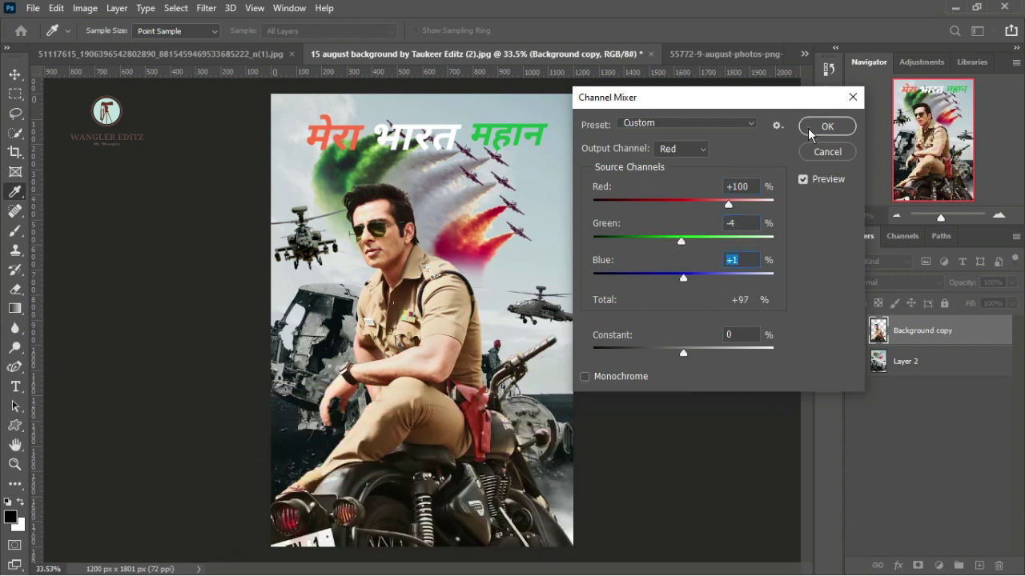
left_click(808, 128)
Step: Apply a Photo Filter to the Background copy layer with a light lavender custom color at 71% density
left_click(84, 8)
mouse_move(94, 54)
left_click(296, 169)
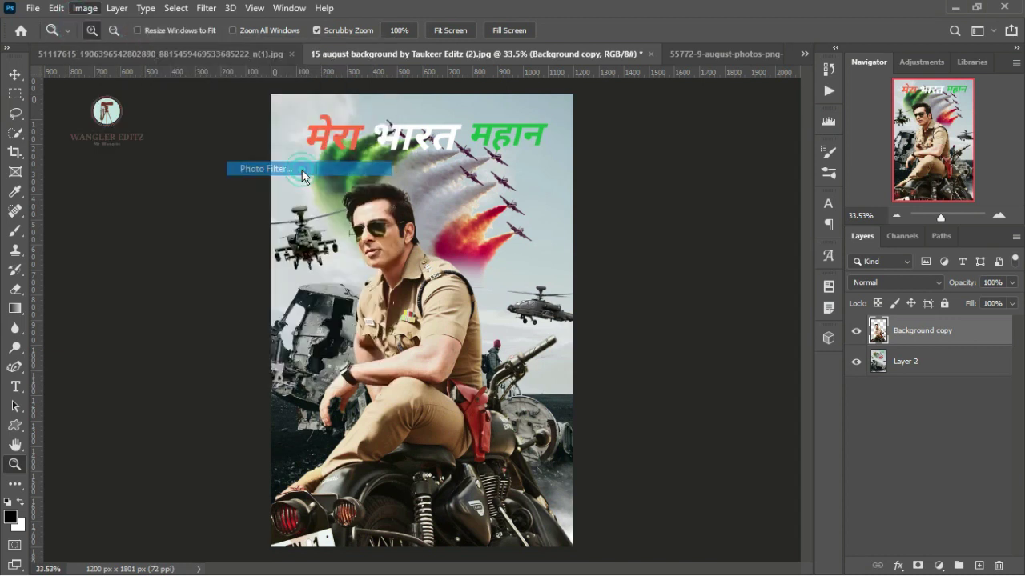
left_click(610, 181)
left_click_drag(672, 137, 656, 128)
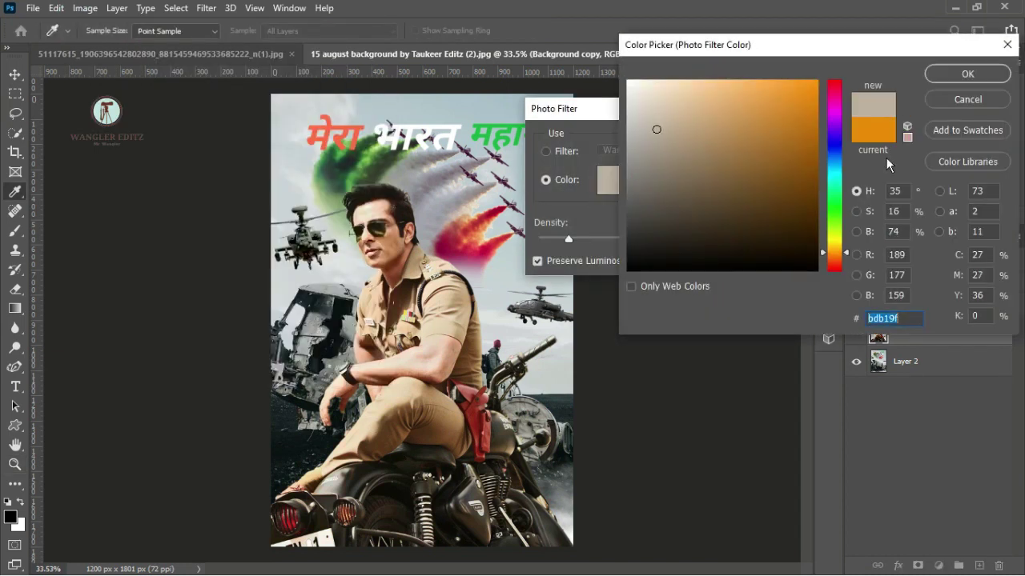
left_click(836, 145)
left_click_drag(731, 155, 651, 117)
left_click(967, 73)
left_click_drag(568, 238, 607, 240)
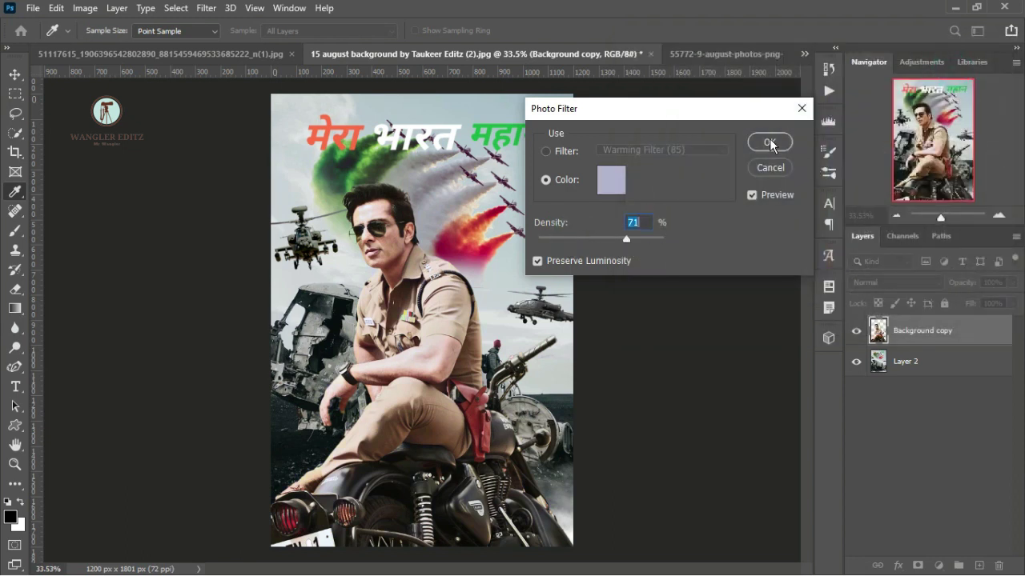
left_click(770, 143)
key("z")
Step: Apply a Vibrance adjustment to the Background copy layer, raising vibrance and slightly lowering saturation
left_click(56, 8)
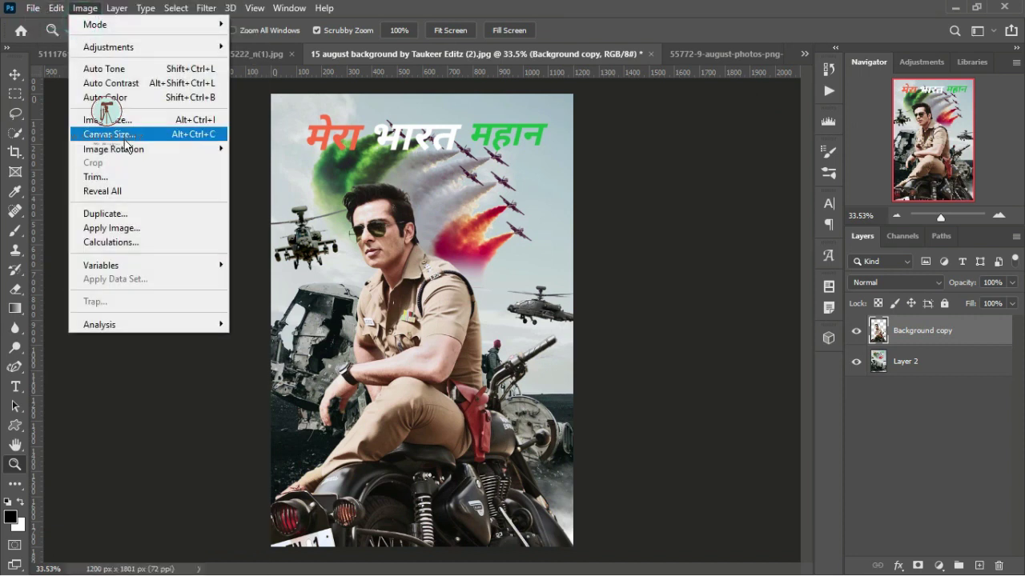
mouse_move(112, 46)
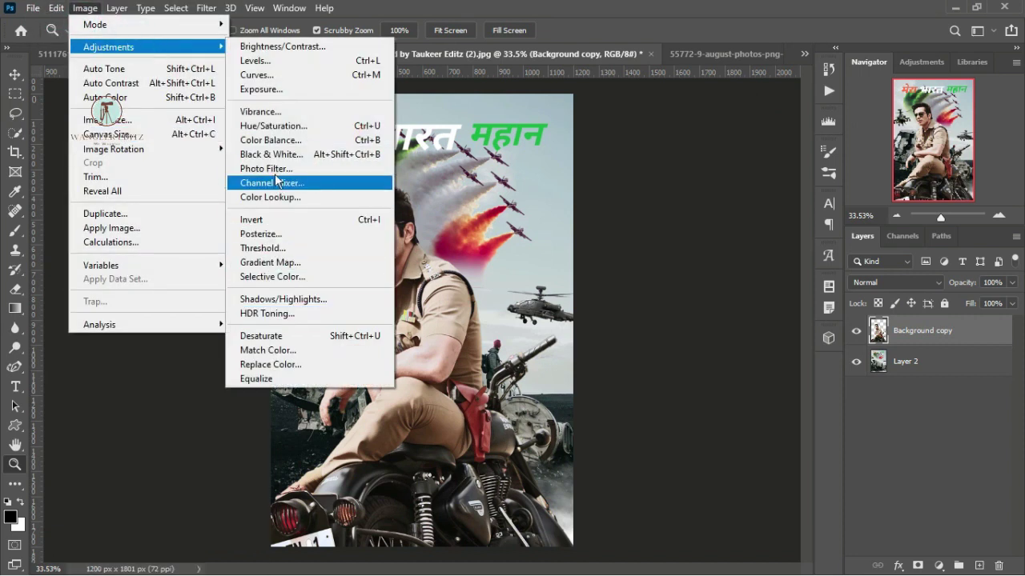
left_click(278, 112)
left_click_drag(489, 178, 562, 188)
mouse_move(471, 223)
left_mouse_down()
mouse_move(499, 221)
mouse_move(454, 222)
left_mouse_up()
left_click(578, 159)
key("z")
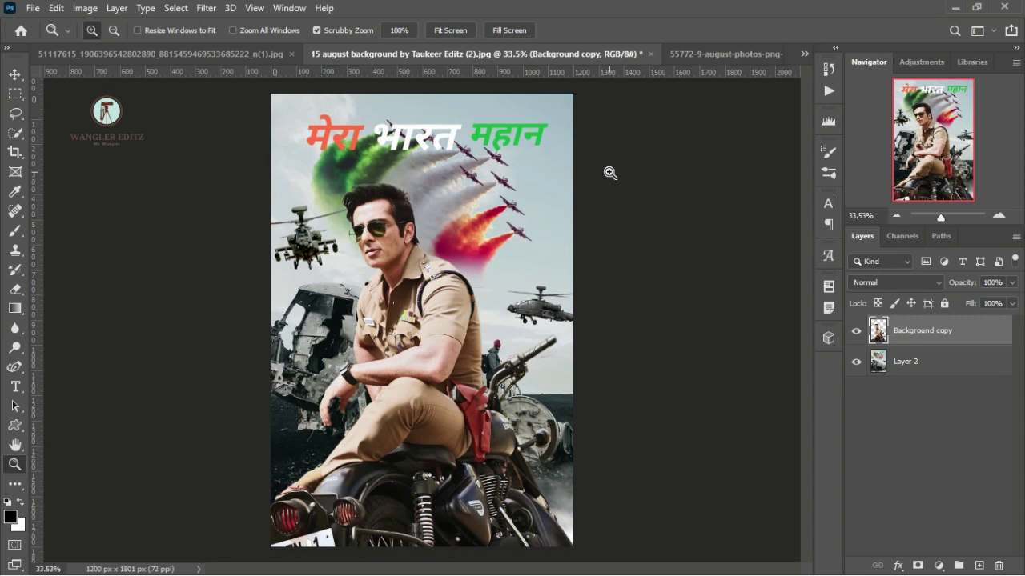
Step: Open the background layer (Layer 2) in Color Efex Pro 4 and set the Dark Contrasts brightness to -45%
scroll(609, 173, "down", 2)
scroll(609, 172, "up", 2)
scroll(609, 173, "down", 1)
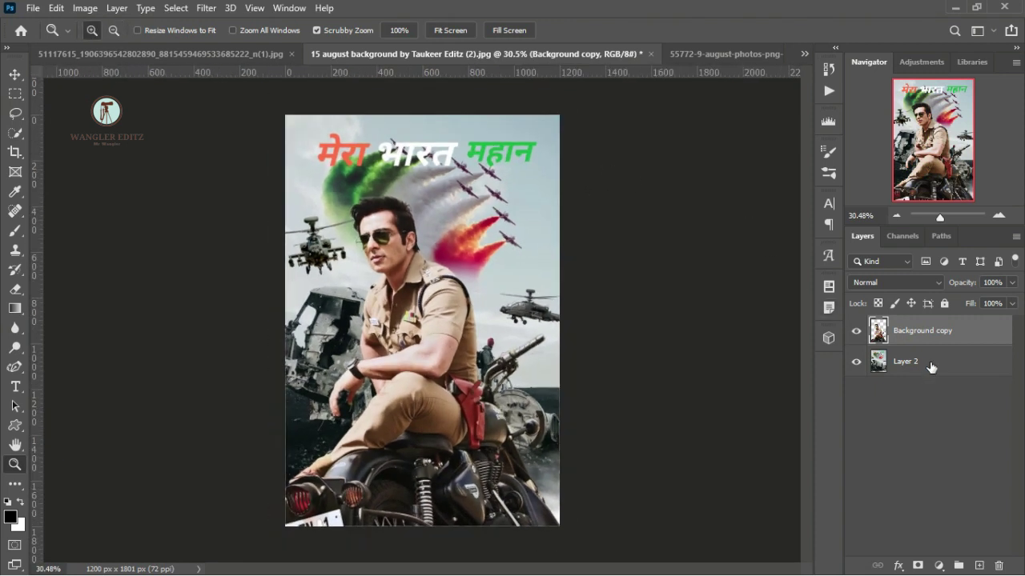
left_click(931, 366)
left_click(206, 7)
mouse_move(267, 329)
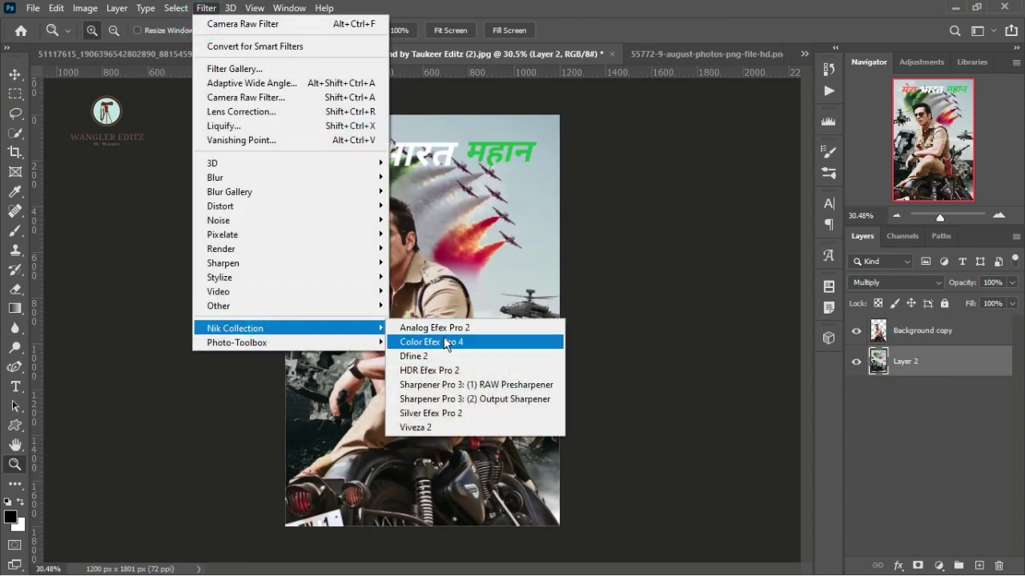
left_click(437, 340)
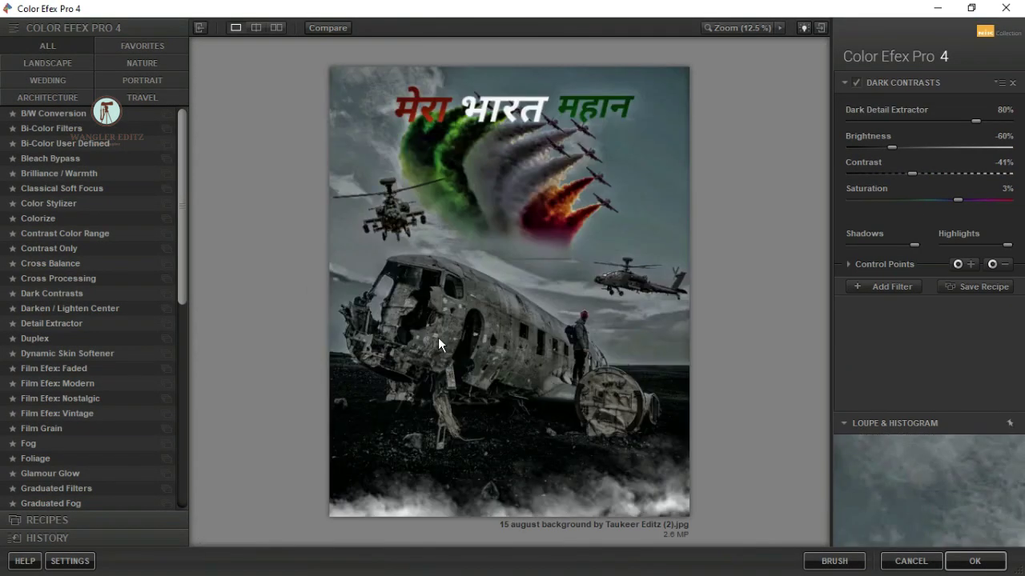
left_click_drag(919, 148, 909, 147)
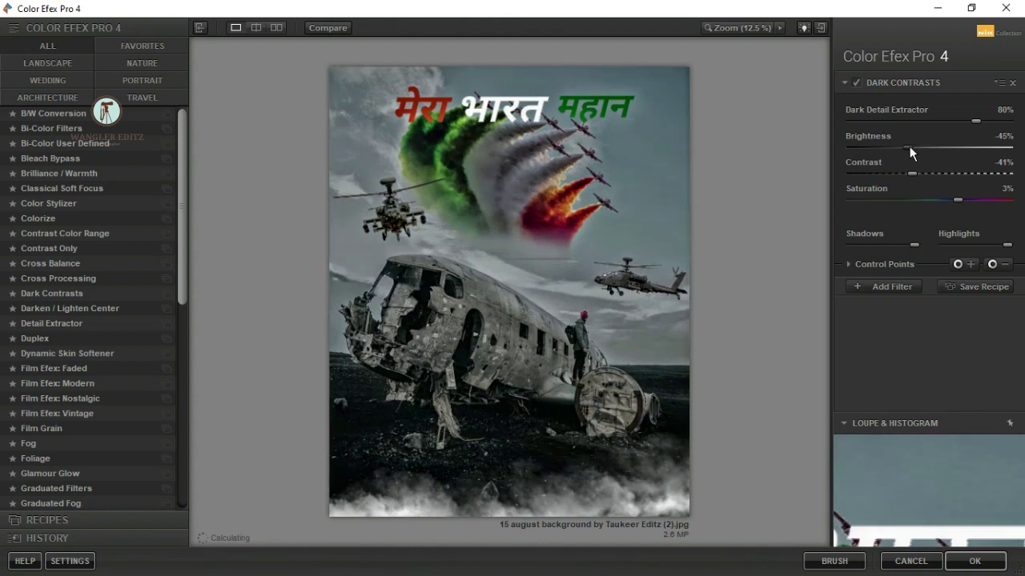
Step: Add a Glamour Glow filter to the Color Efex Pro stack and adjust its glow settings
left_click(890, 286)
scroll(72, 384, "down", 3)
left_click(63, 406)
left_click_drag(928, 169, 907, 170)
left_click_drag(950, 143, 992, 152)
left_click_drag(906, 170, 1007, 183)
left_click_drag(992, 144, 848, 144)
Step: Add a Pro Contrast filter with color cast correction 61%, contrast correction 45% and dynamic contrast 100%, and apply the filter stack
left_click(904, 284)
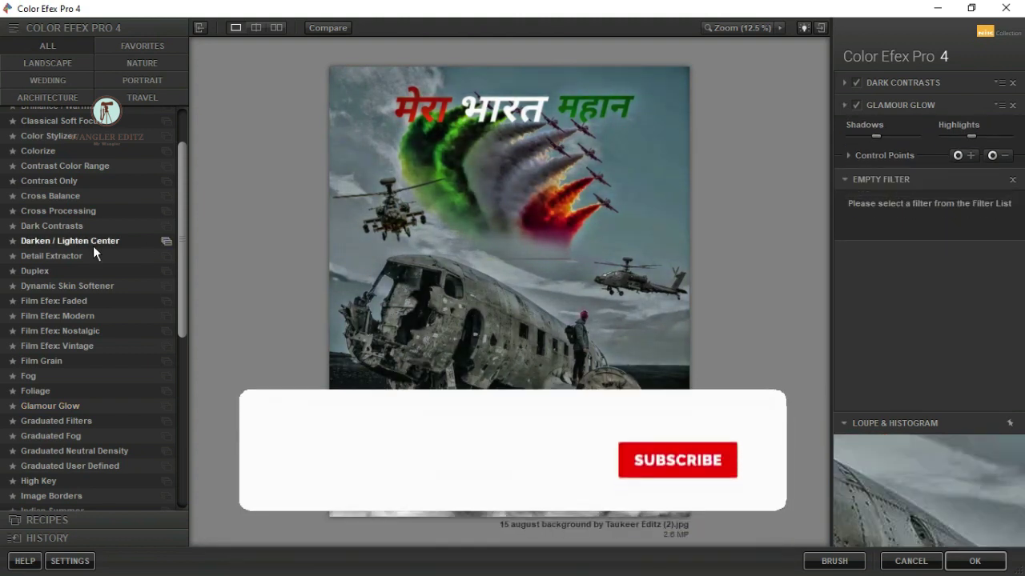
scroll(112, 368, "down", 8)
left_click(60, 370)
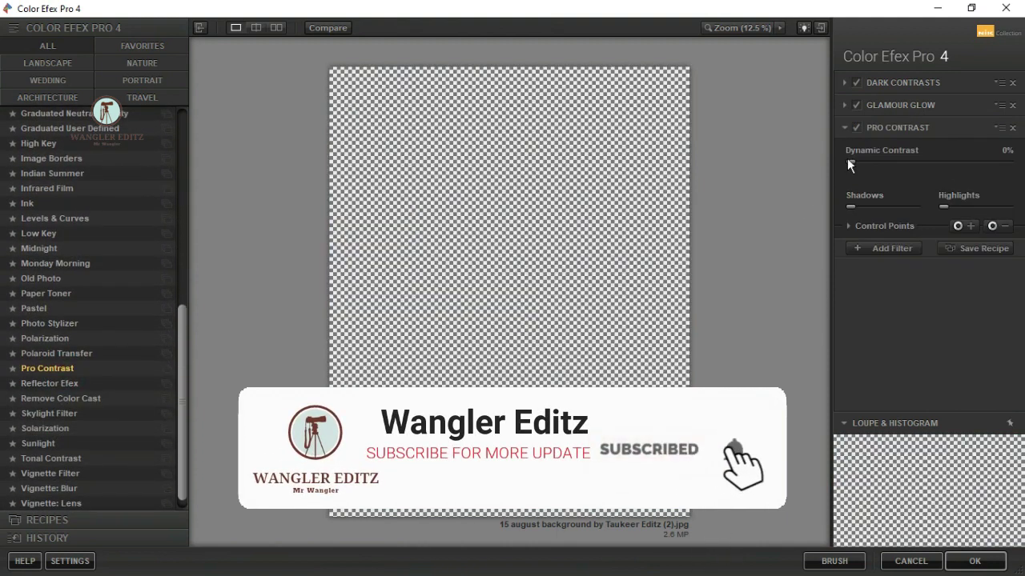
left_click_drag(866, 166, 945, 166)
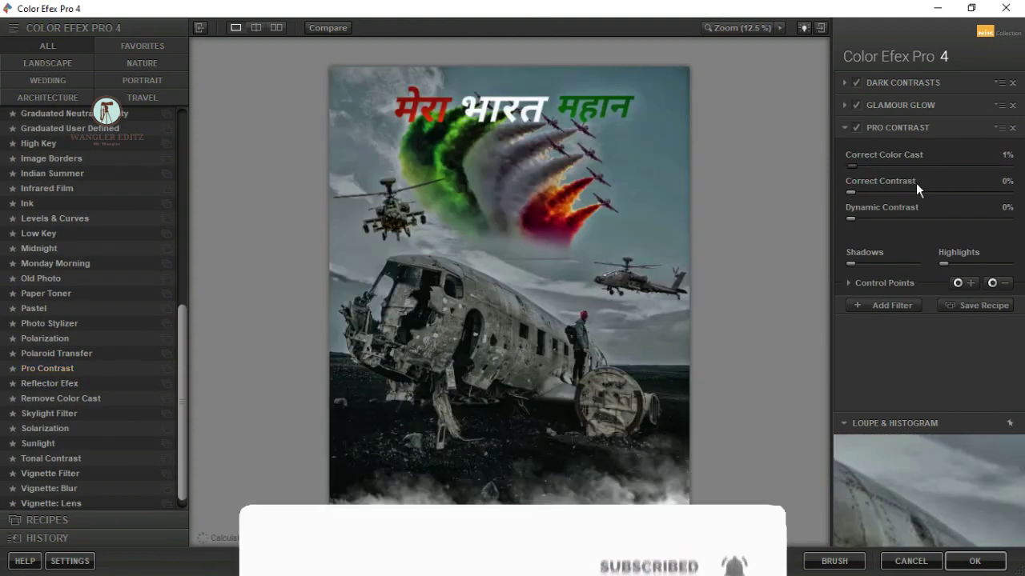
left_click_drag(868, 193, 921, 197)
left_click_drag(859, 221, 1011, 224)
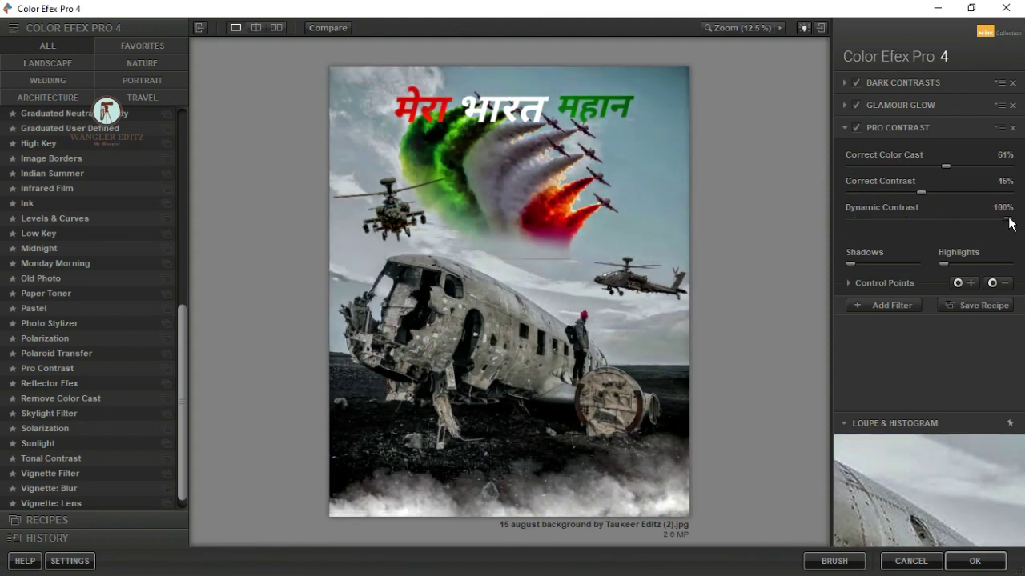
left_click(888, 310)
left_click(956, 562)
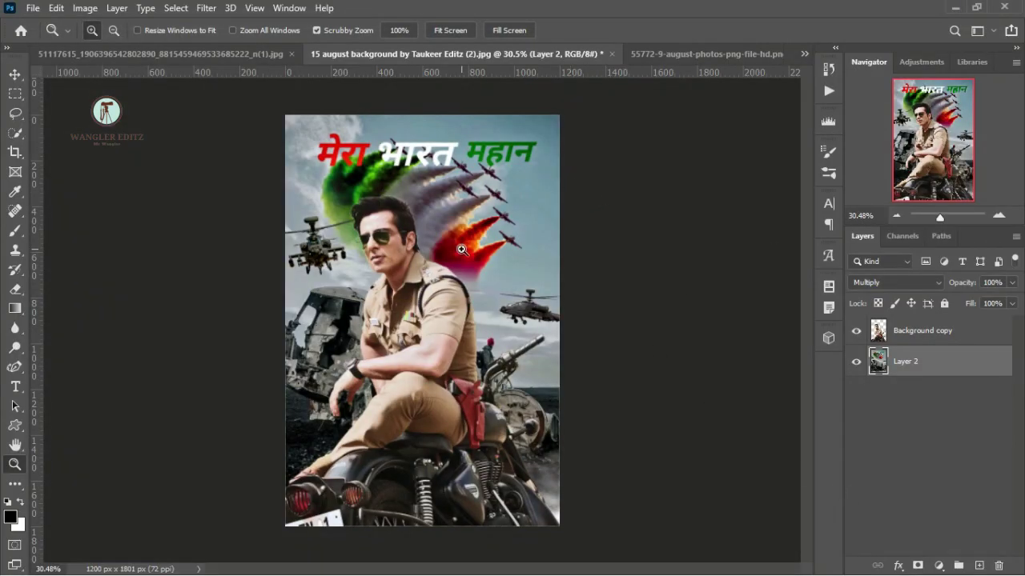
Step: Open the Background copy layer in SkinFiner and set the skin mask tolerance to 69 and feather to 77
scroll(389, 263, "up", 3)
scroll(389, 263, "down", 3)
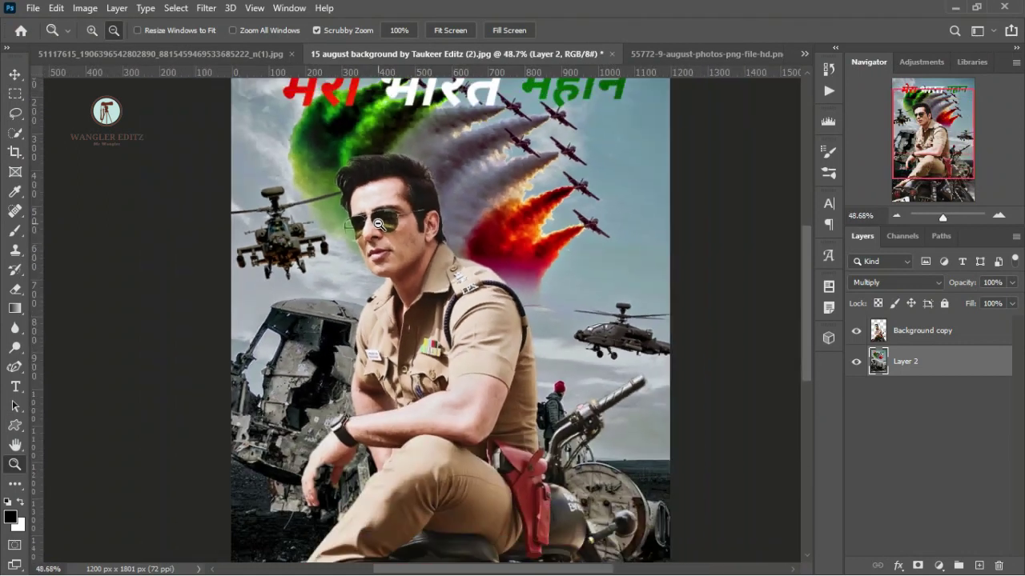
left_click(910, 331)
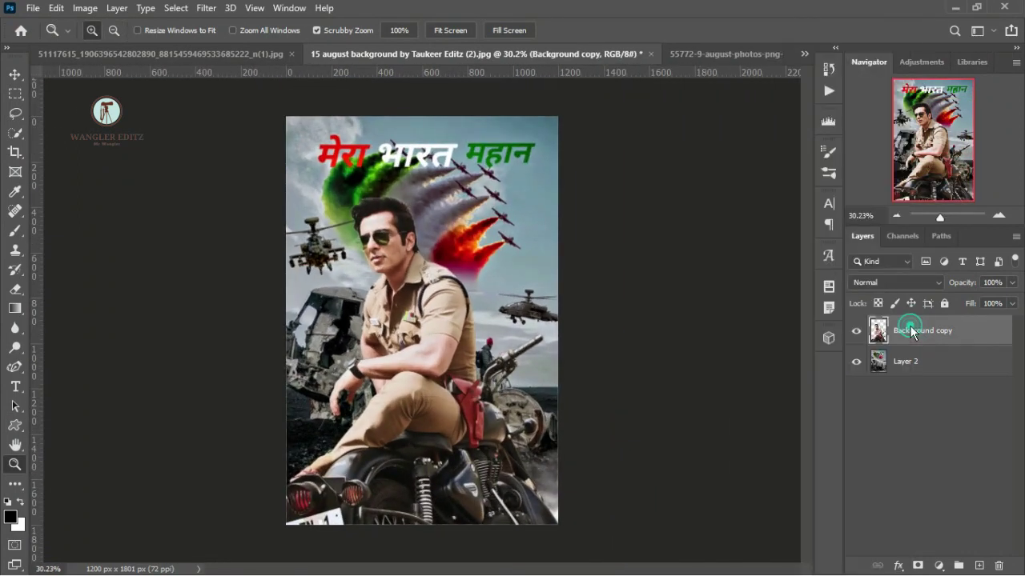
left_click(206, 8)
mouse_move(265, 343)
left_click(410, 344)
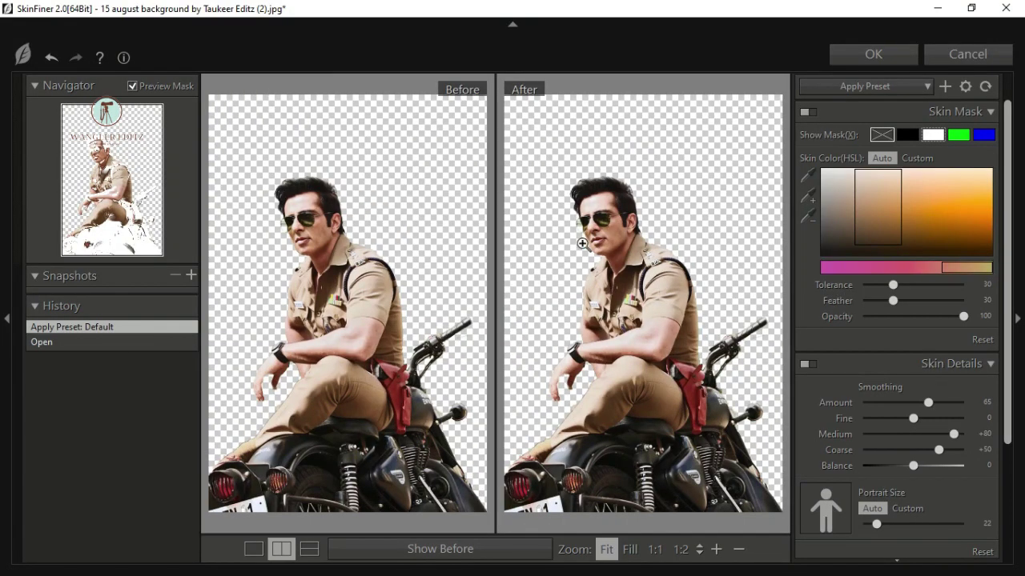
left_click(582, 244)
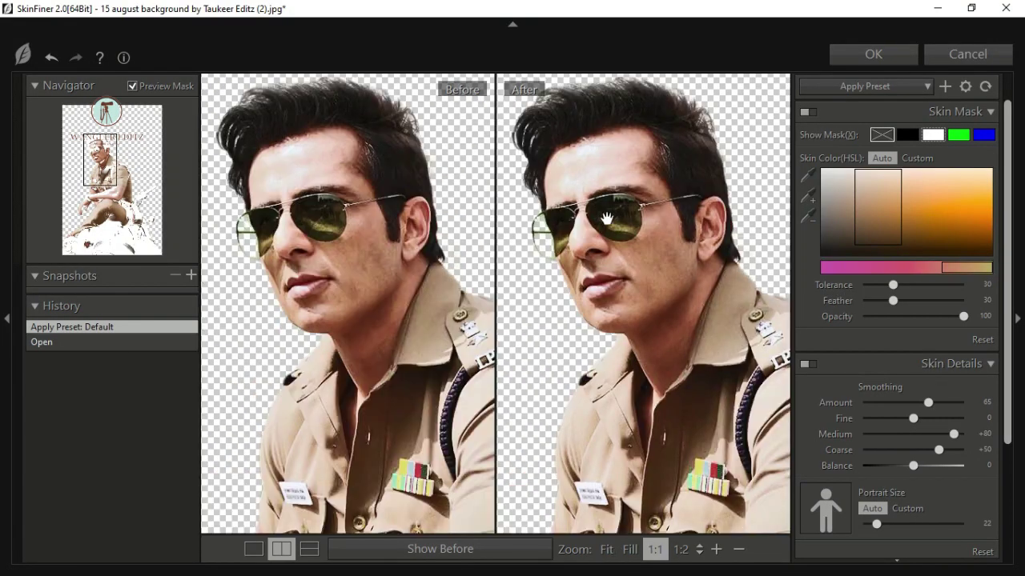
left_click_drag(892, 284, 943, 303)
Step: Set the skin smoothing to amount 90, fine +35, medium +76 and balance -23
left_click_drag(882, 412, 998, 422)
left_click_drag(919, 432, 972, 470)
left_click(935, 466)
left_click(928, 466)
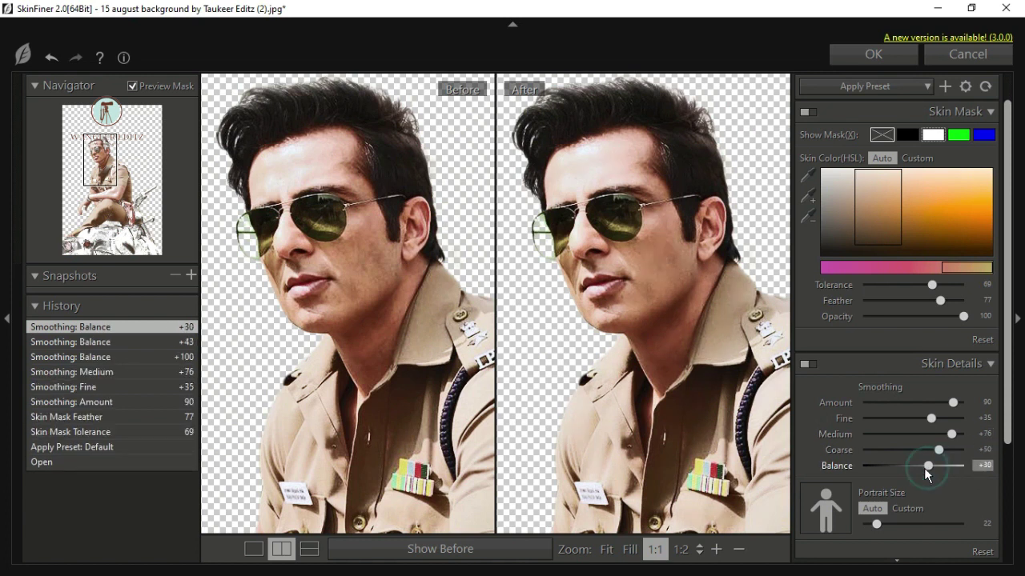
left_click(913, 466)
left_click(901, 466)
Step: Set the skin tone saturation to -9 and brightness to +30, and apply the SkinFiner retouch
scroll(913, 472, "down", 3)
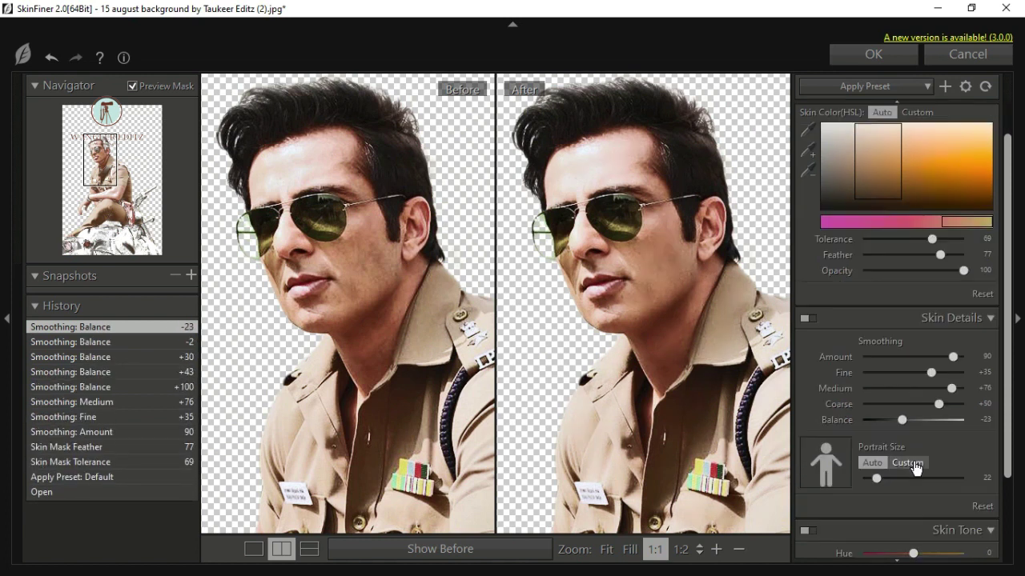
left_click(923, 496)
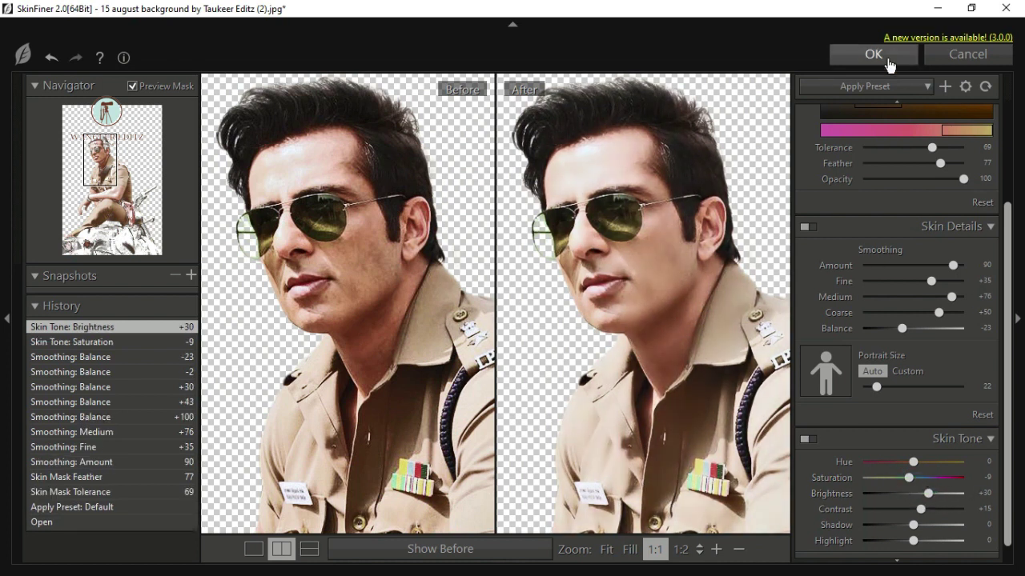
left_click(889, 60)
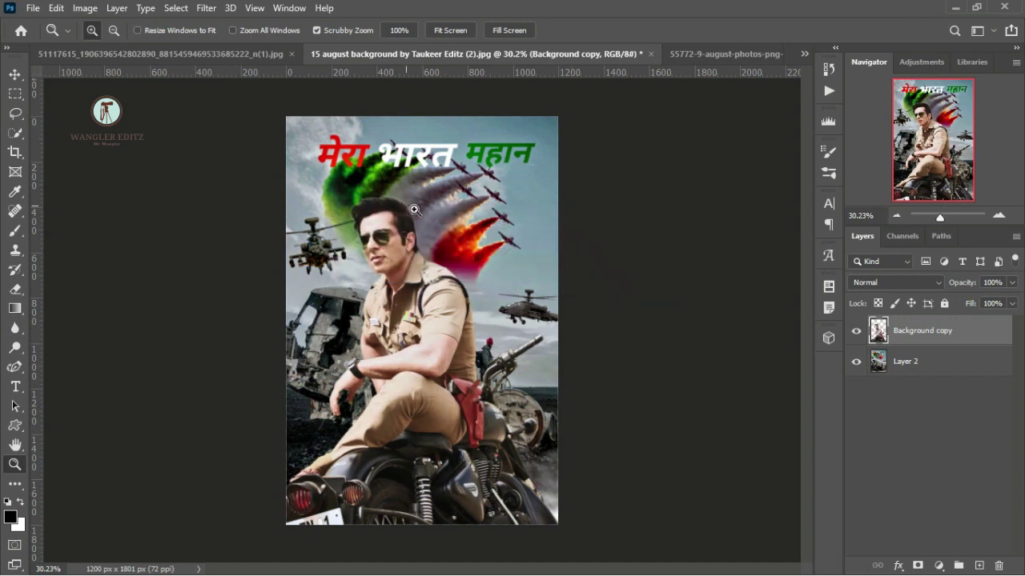
Step: Try to erase the light fringe behind the man's hair with a soft 34 px Eraser
scroll(411, 212, "up", 8)
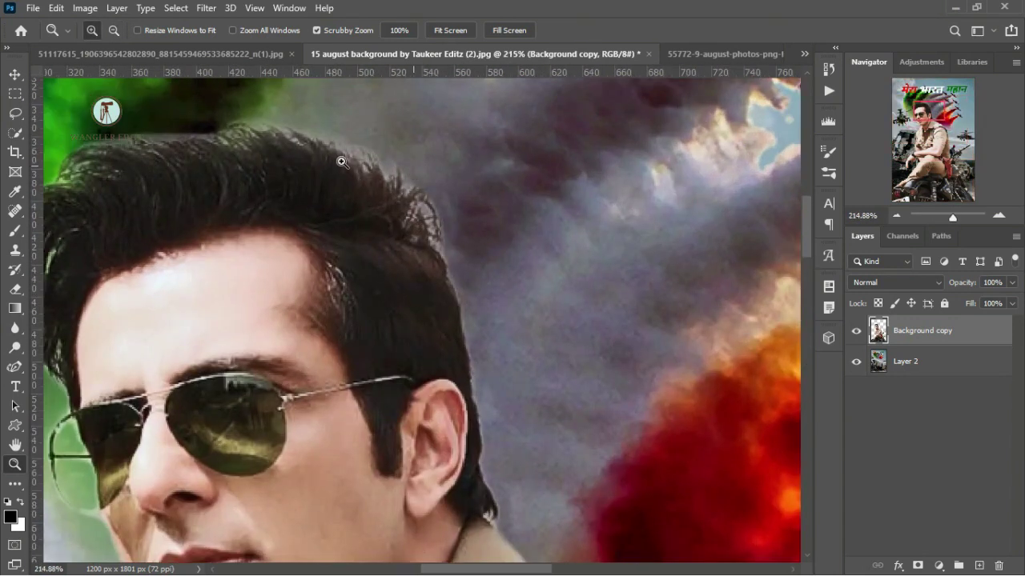
left_click(15, 290)
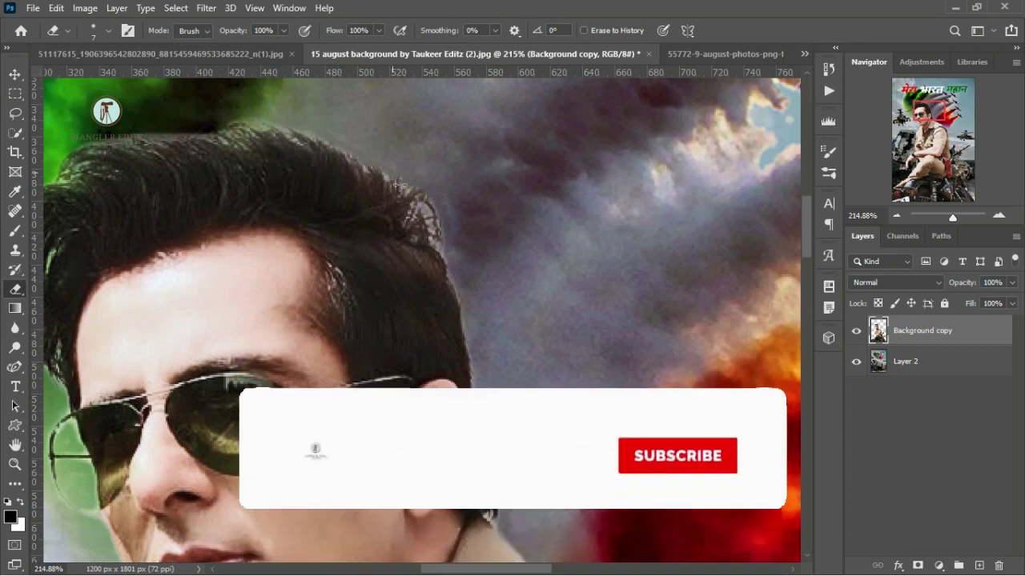
right_click(492, 199)
left_click(571, 233)
left_click(480, 169)
left_click(410, 205)
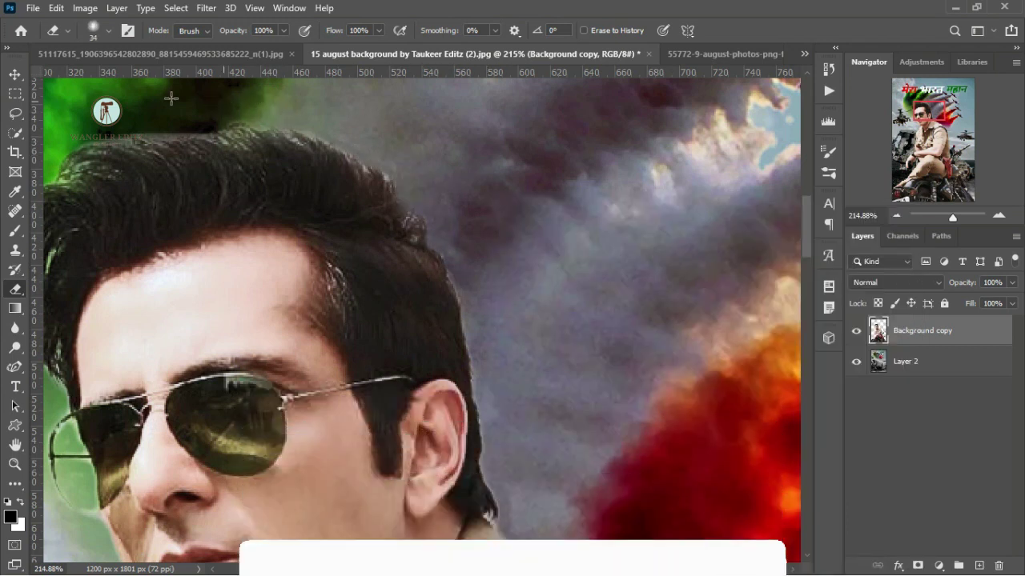
Step: Try to erase along the top of the man's hair, and undo the last eraser strokes
left_click_drag(82, 142, 287, 114)
scroll(223, 104, "left", 2)
key("ctrl+z")
key("ctrl+z")
scroll(228, 101, "up", 1)
scroll(160, 113, "down", 5)
scroll(120, 144, "up", 4)
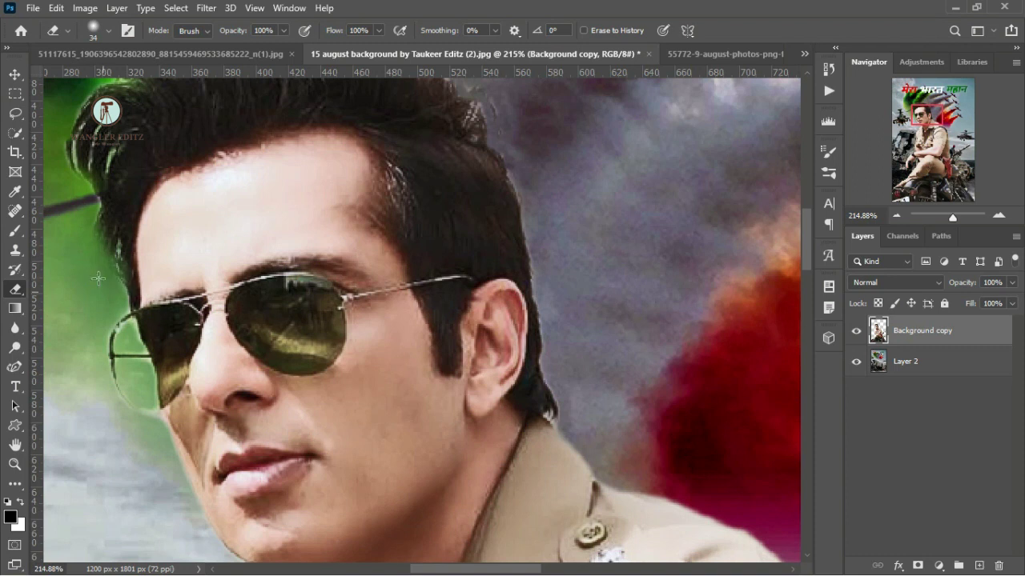
Step: Try to clean up the front, top and back edges of the man's hair with the 34 px Eraser
scroll(90, 260, "up", 2)
left_click_drag(76, 161, 53, 258)
left_click_drag(152, 120, 329, 95)
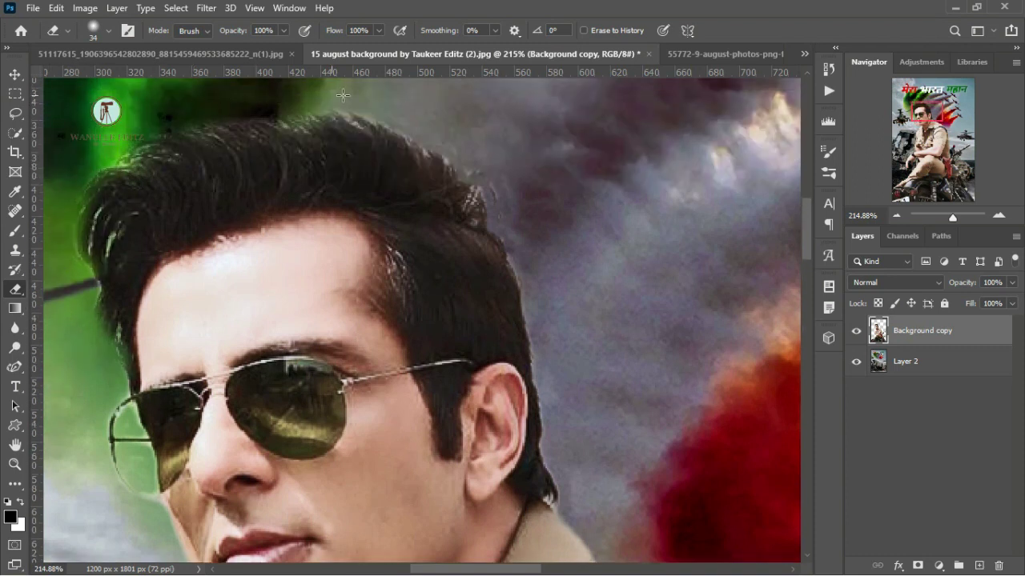
mouse_move(483, 154)
left_mouse_down()
mouse_move(364, 109)
mouse_move(492, 200)
left_mouse_up()
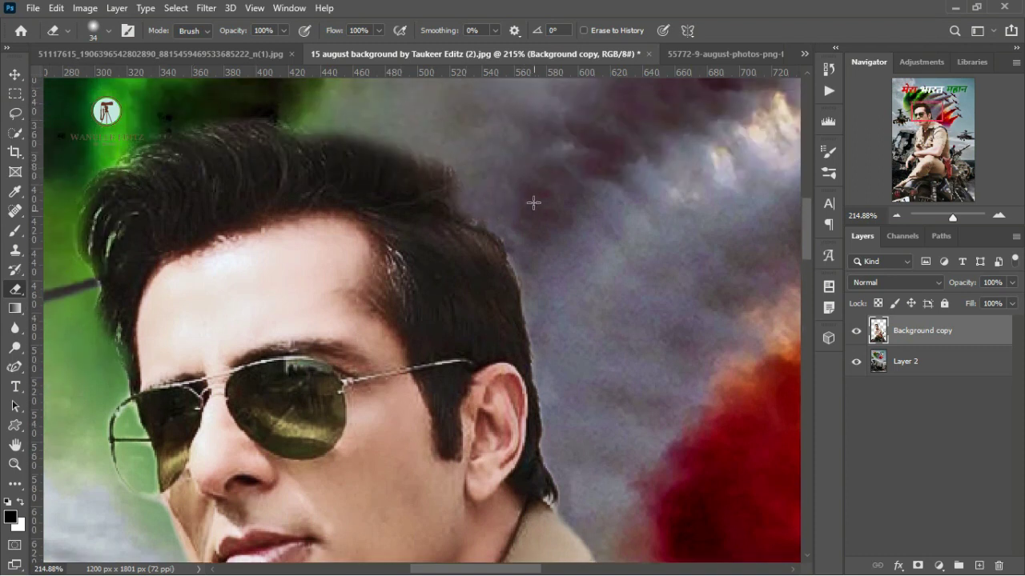
scroll(530, 199, "down", 3)
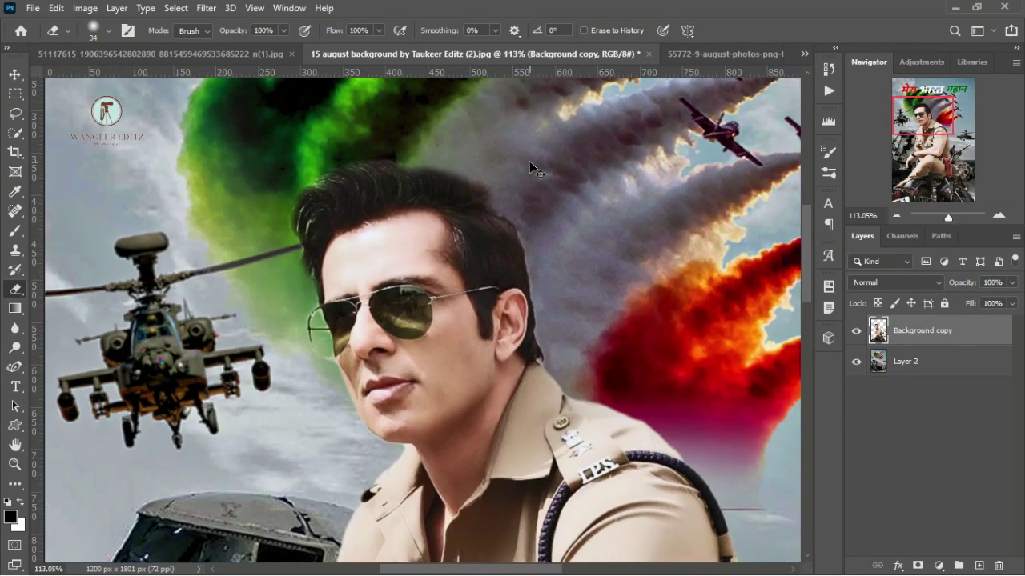
Step: Reduce the Eraser size to 10 px and erase the edge along the top of the man's hair
right_click(530, 166)
left_click_drag(547, 171, 534, 172)
left_click(380, 140)
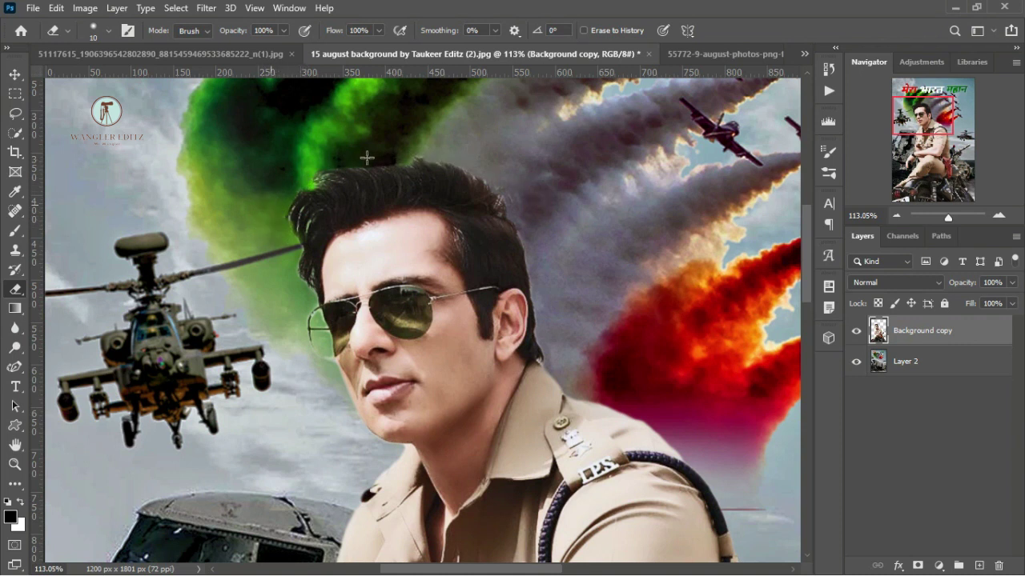
scroll(398, 152, "down", 1)
scroll(398, 152, "down", 13)
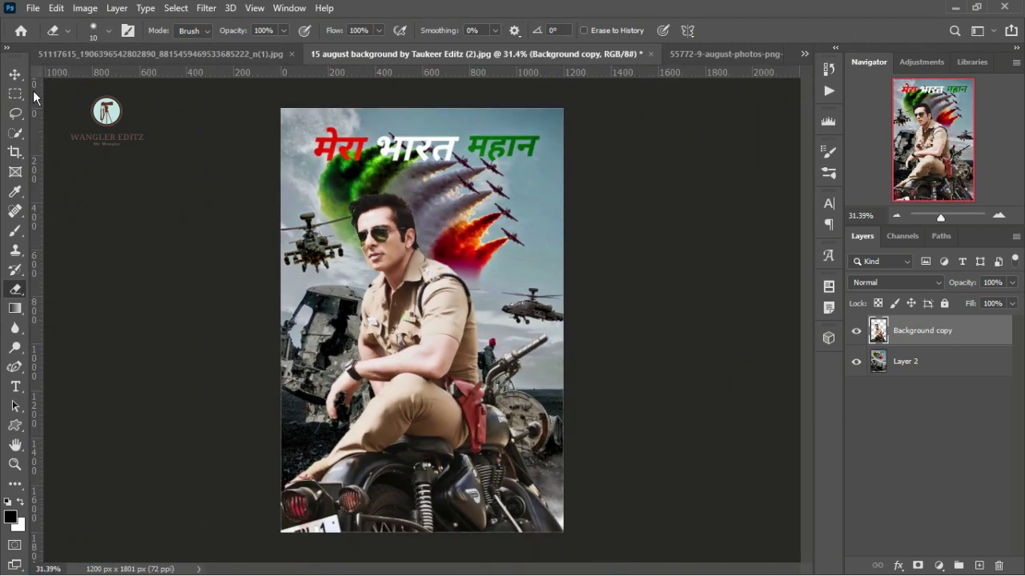
Step: Merge the Background copy layer down into Layer 2
left_click(15, 74)
scroll(583, 181, "up", 2)
scroll(640, 168, "down", 2)
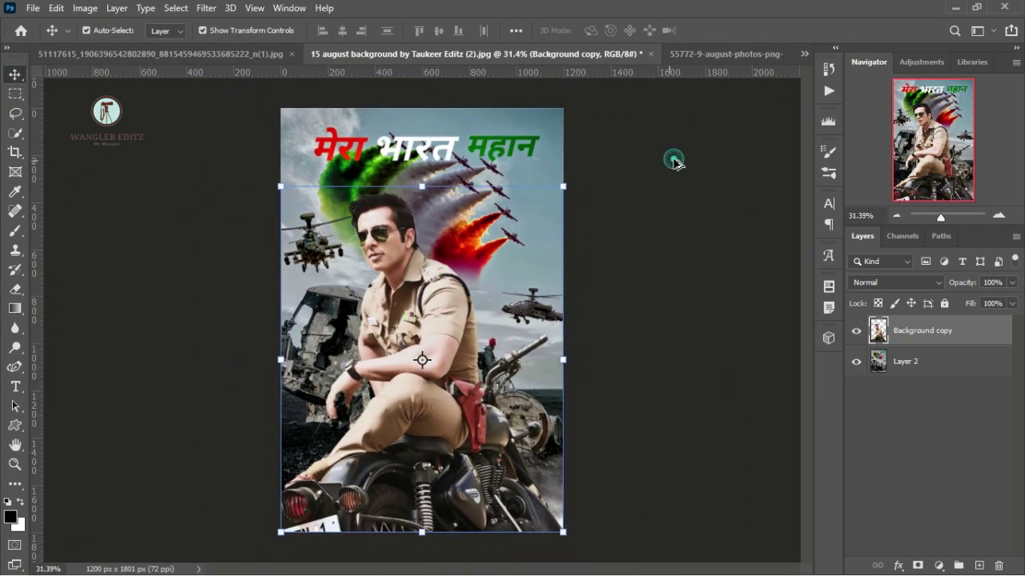
left_click(634, 184)
right_click(908, 330)
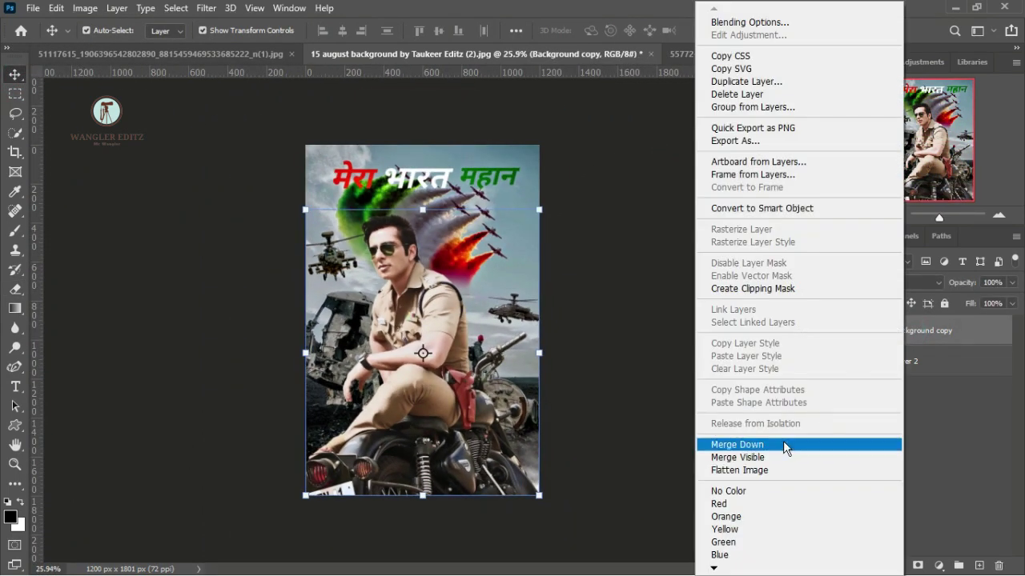
left_click(784, 444)
Step: Open Layer 2 in the Camera Raw Filter and set temperature to +3 and tint to +18
left_click(206, 8)
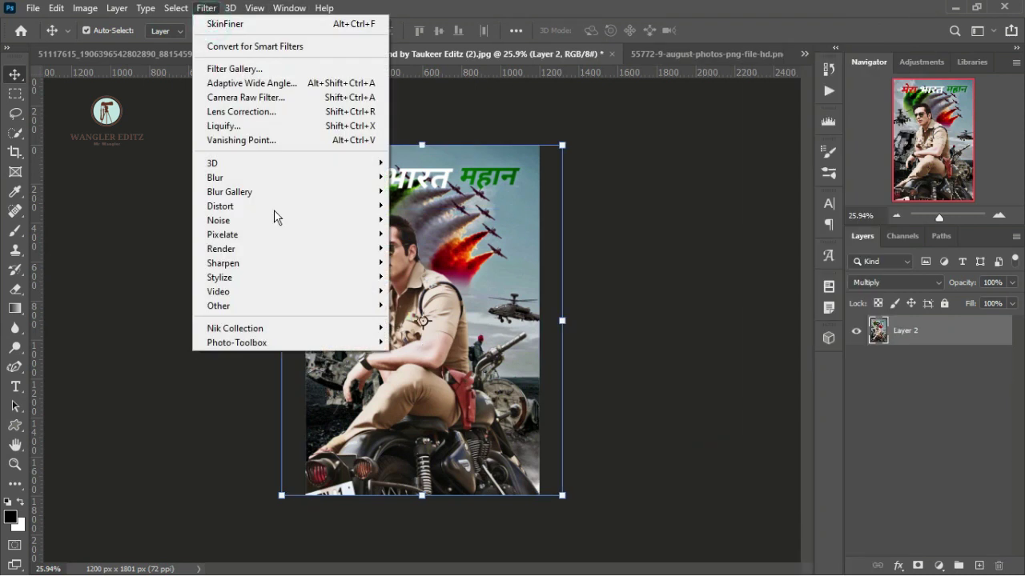
left_click(267, 96)
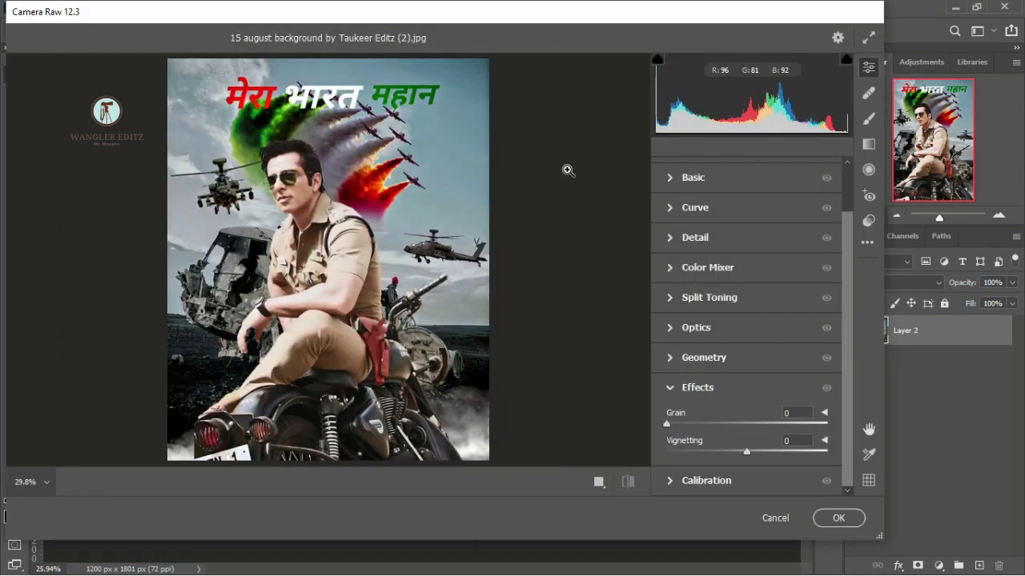
left_click_drag(746, 229, 764, 258)
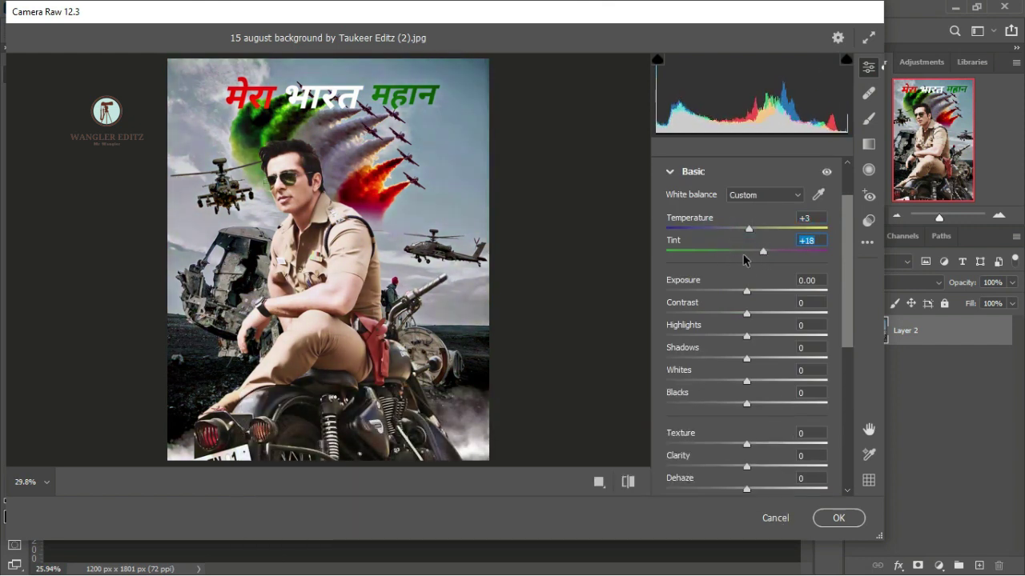
Step: Set contrast +6, highlights +32, shadows -7, whites -31, blacks -42, texture +8, clarity +35, dehaze -12, vibrance -7 and saturation +17
left_click_drag(748, 296, 773, 398)
scroll(785, 408, "down", 1)
mouse_move(746, 455)
left_mouse_down()
mouse_move(760, 457)
mouse_move(736, 456)
mouse_move(746, 419)
mouse_move(769, 431)
mouse_move(741, 432)
mouse_move(773, 449)
mouse_move(761, 448)
left_mouse_up()
scroll(741, 452, "down", 3)
scroll(764, 425, "down", 2)
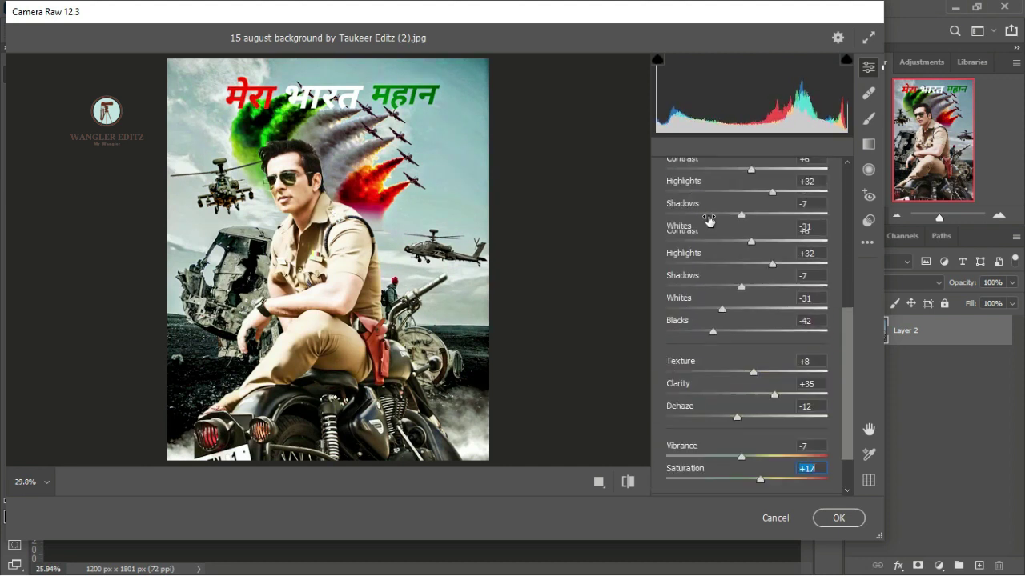
scroll(718, 232, "up", 5)
left_click(670, 231)
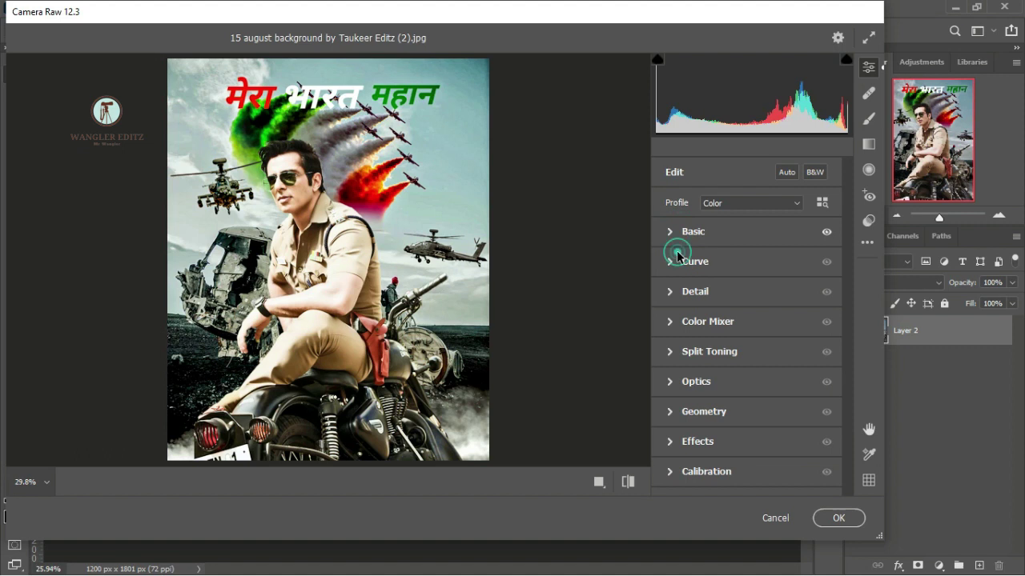
Step: Adjust the parametric tone curve with highlights at +17 and lights at -4
left_click(677, 258)
mouse_move(748, 299)
left_mouse_down()
mouse_move(750, 290)
mouse_move(749, 301)
left_mouse_up()
left_click_drag(745, 422, 759, 423)
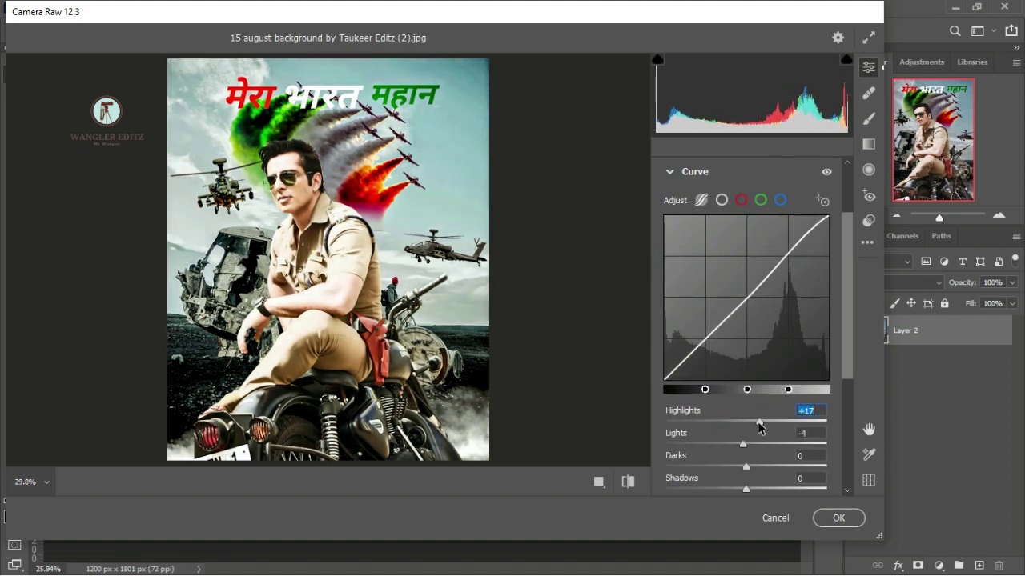
scroll(712, 409, "down", 3)
Step: Set the Detail sharpening to 13, noise reduction to 16 and color noise reduction to 68
left_click(705, 373)
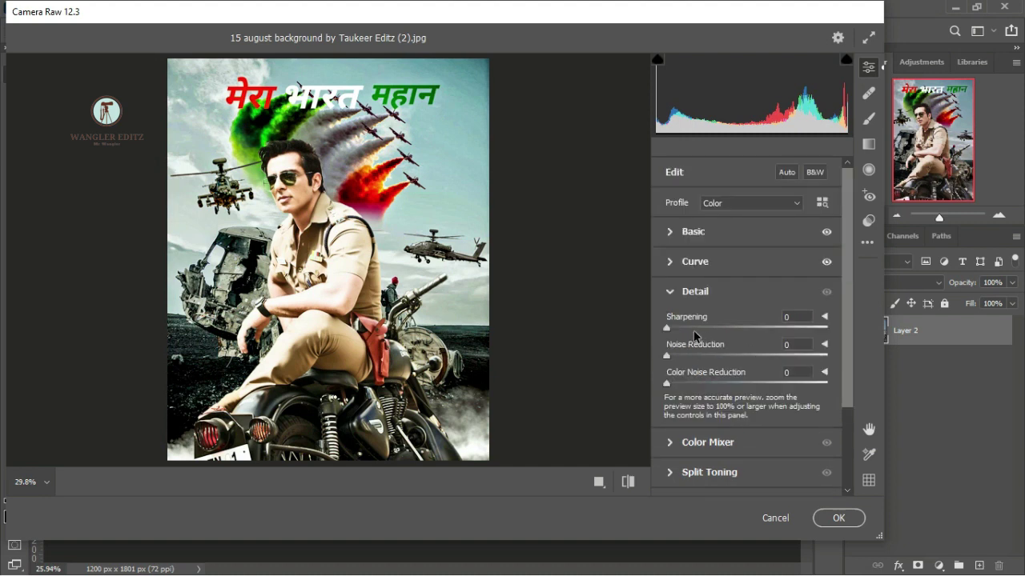
left_click_drag(668, 358, 693, 357)
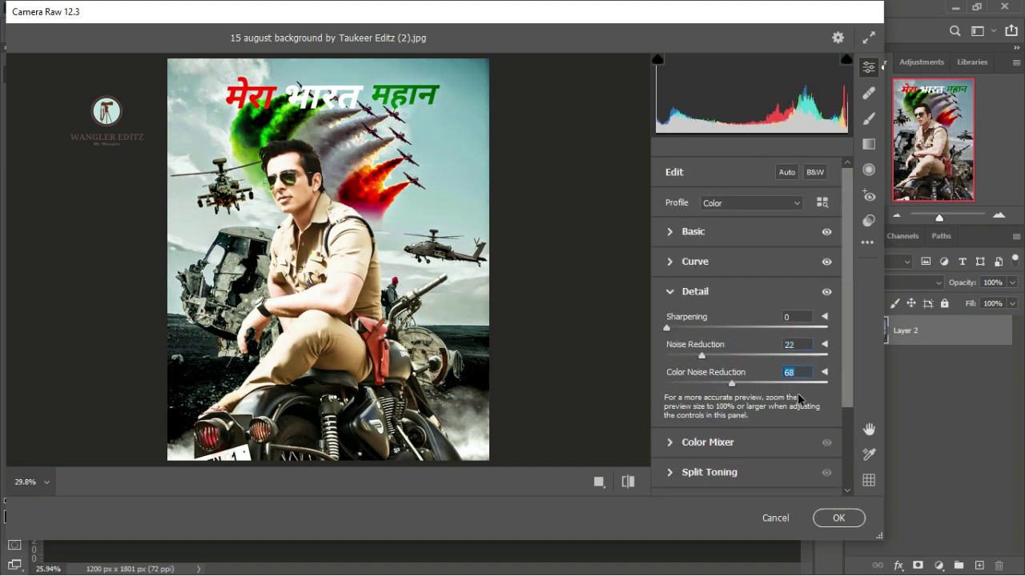
left_click(702, 356)
left_click(766, 385)
Step: Raise the Color Mixer saturation of the aquas to +99 and the blues to +81
left_click(720, 443)
left_click_drag(729, 388, 806, 386)
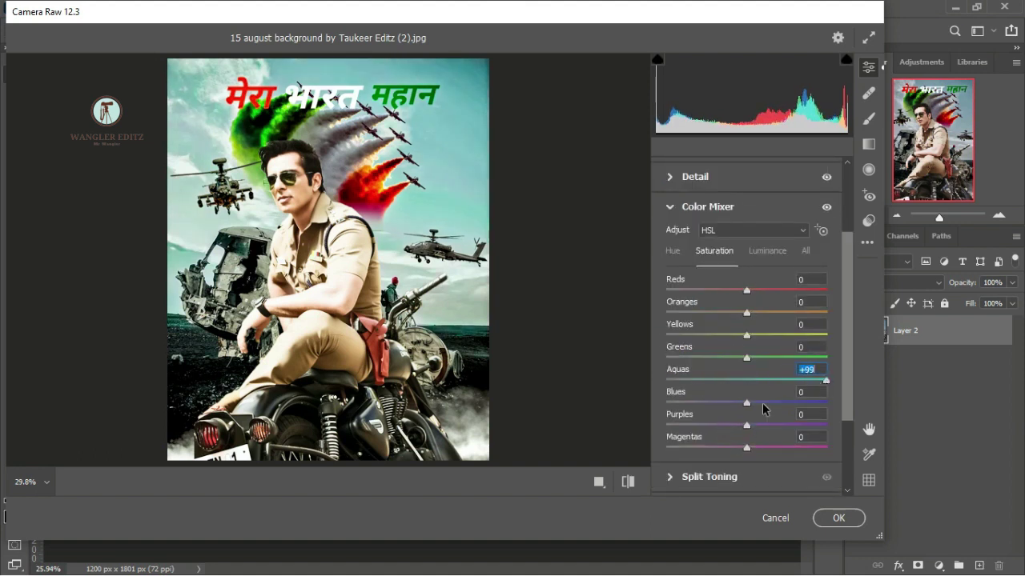
left_click_drag(746, 404, 811, 401)
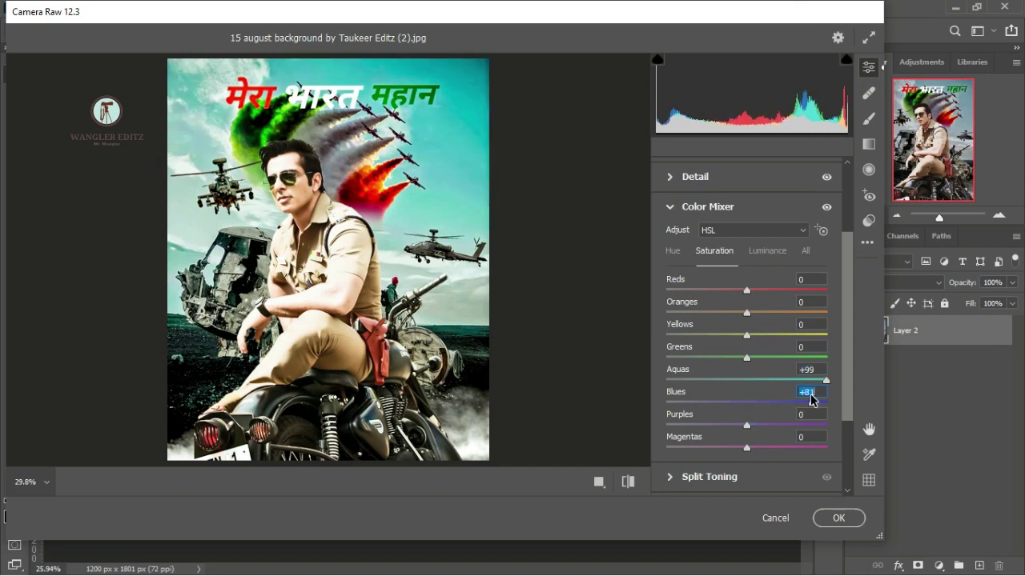
Step: Lower the luminance of the aquas strongly and raise the luminance of the blues slightly in the Color Mixer
left_click(760, 251)
left_click_drag(747, 379, 686, 391)
mouse_move(750, 408)
left_mouse_down()
mouse_move(723, 407)
mouse_move(766, 405)
left_mouse_up()
Step: Set the Color Mixer saturation of the reds to +65, greens to +27 and oranges to +4
left_click(713, 252)
left_click_drag(744, 292, 798, 290)
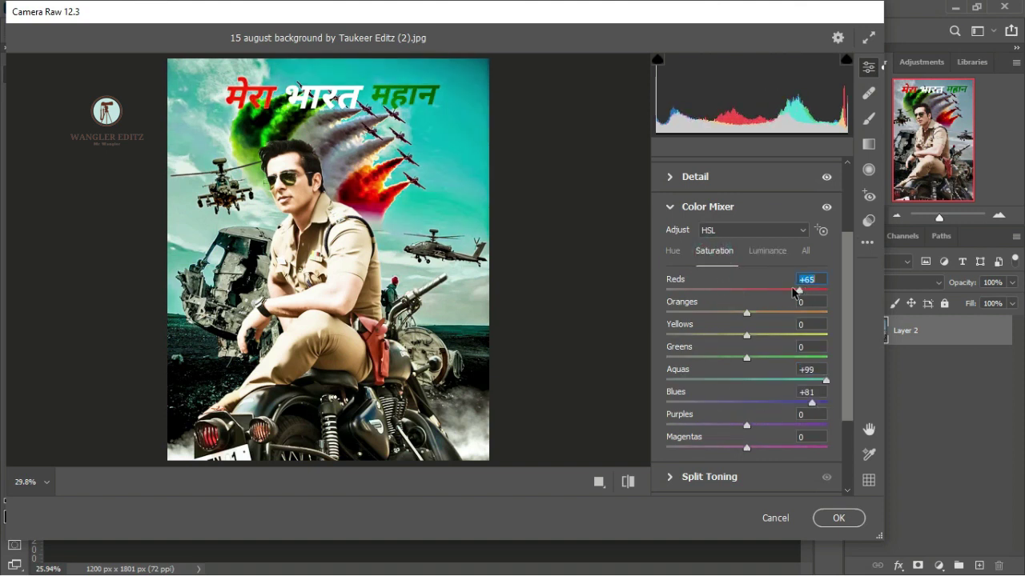
left_click_drag(746, 357, 767, 357)
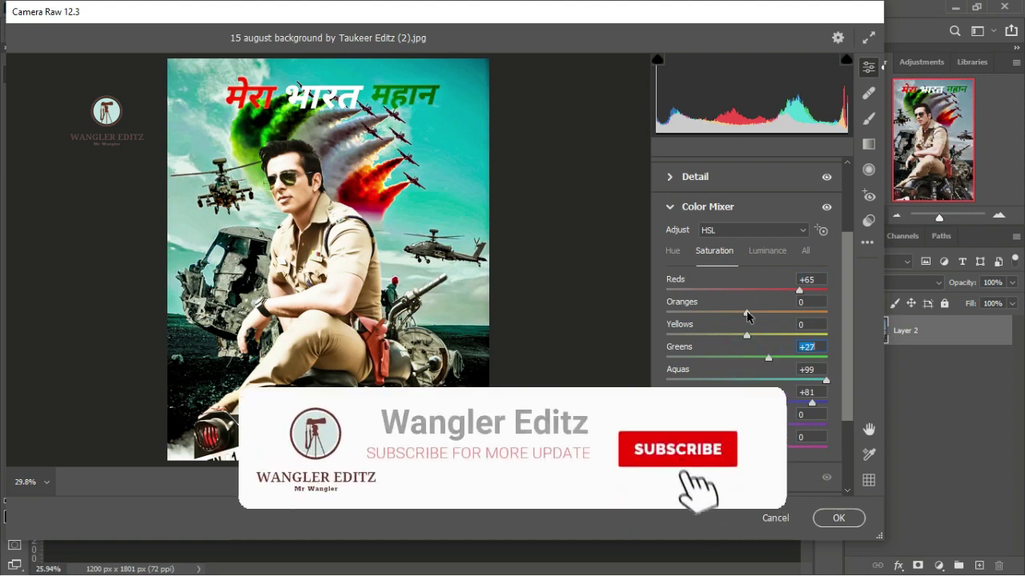
mouse_move(746, 313)
left_mouse_down()
mouse_move(760, 314)
mouse_move(750, 316)
left_mouse_up()
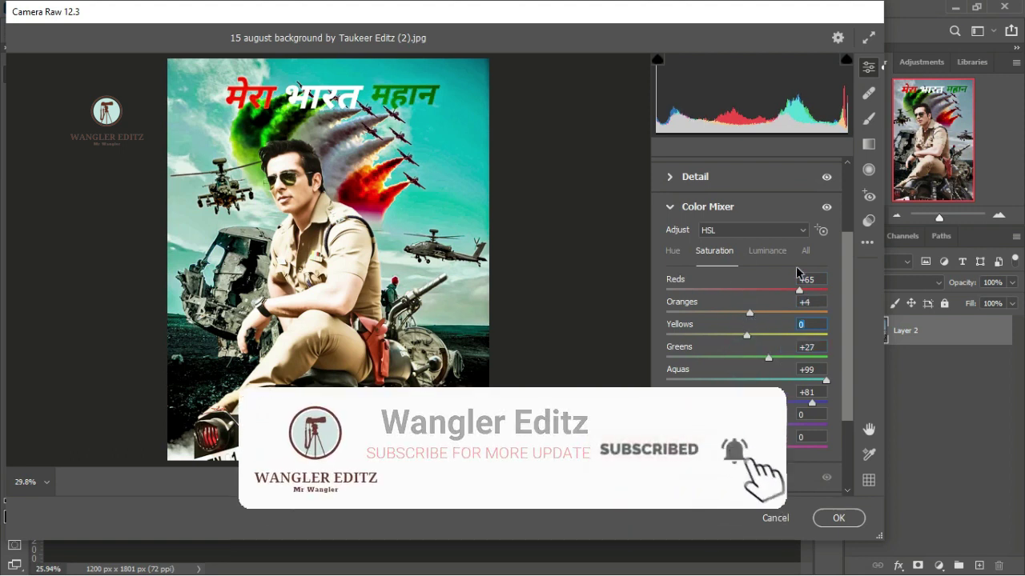
scroll(749, 336, "up", 1)
scroll(748, 418, "down", 3)
Step: Set the Optics vignette to -100
left_click(708, 392)
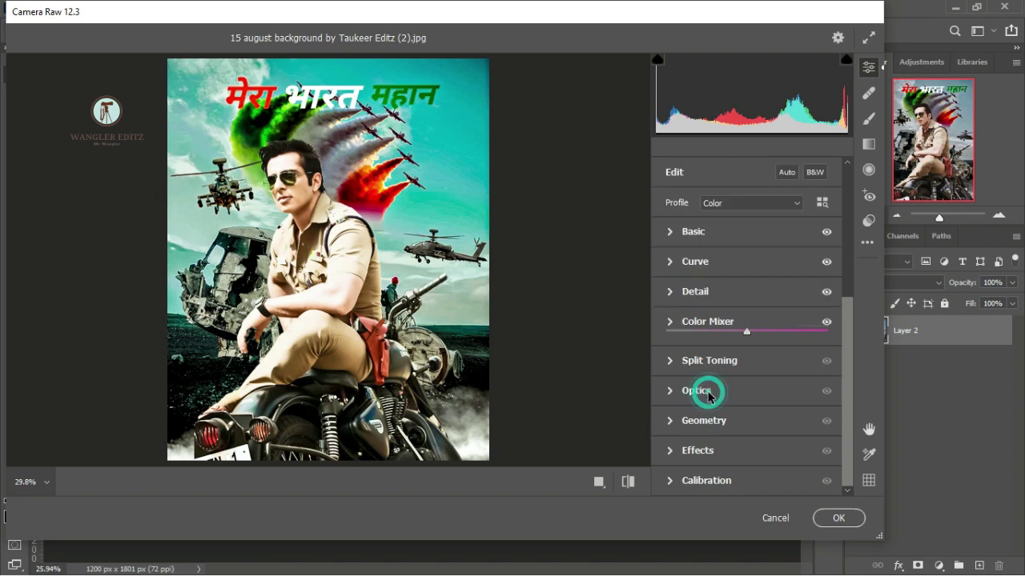
left_click_drag(746, 353, 666, 353)
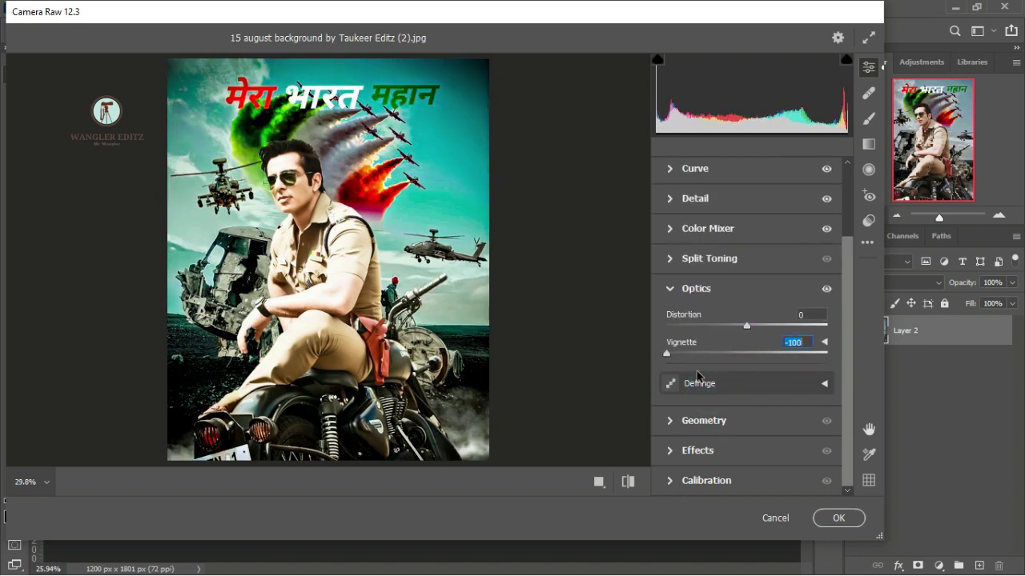
left_click(676, 288)
left_click(703, 411)
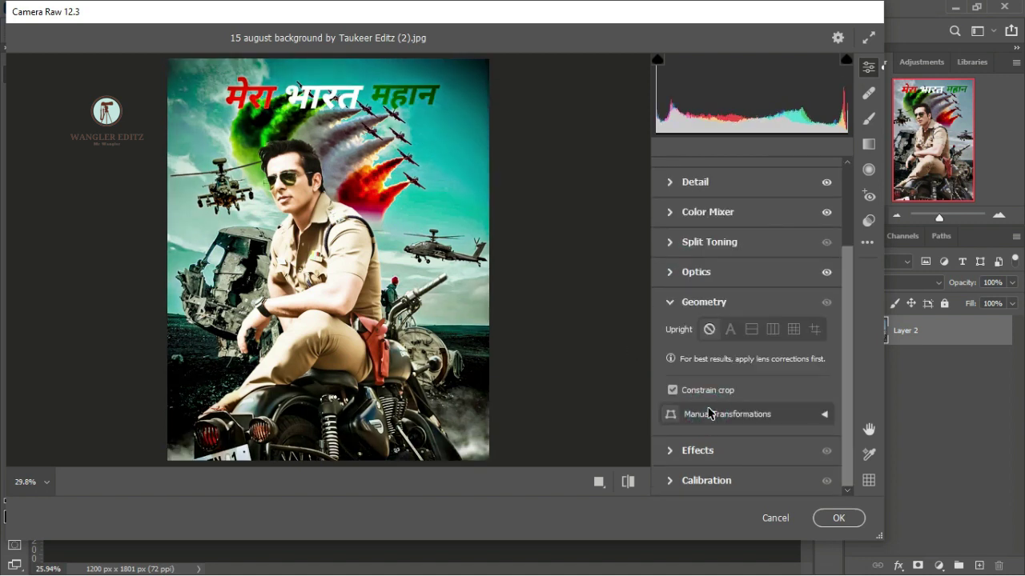
left_click(664, 309)
Step: Set the Effects vignetting to -56 with midpoint 74, roundness +25, feather 32 and highlights 50, and apply the Camera Raw filter
left_click(709, 442)
left_click_drag(746, 450, 713, 449)
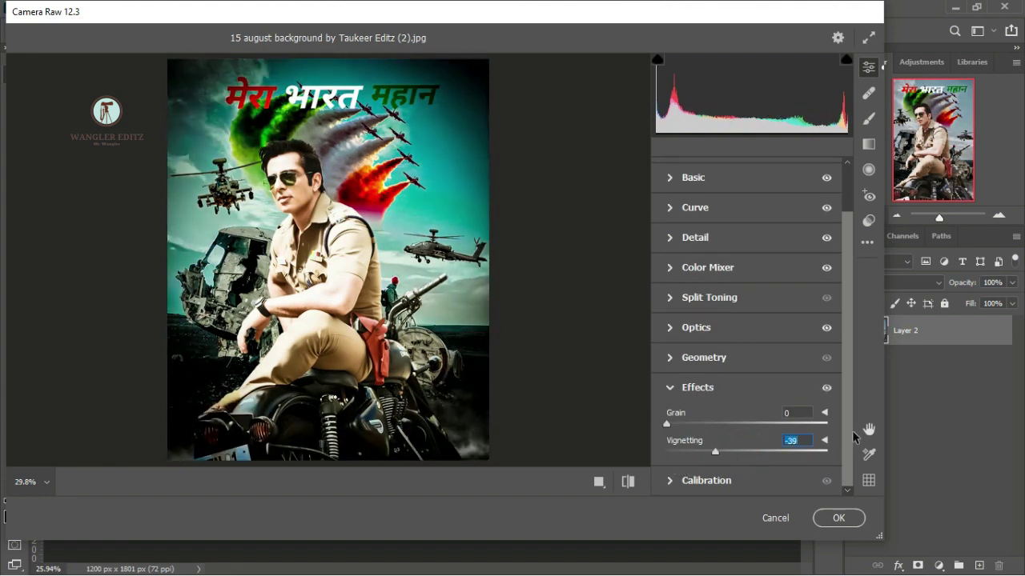
left_click(823, 440)
left_click_drag(715, 322, 701, 324)
left_click_drag(746, 376, 797, 452)
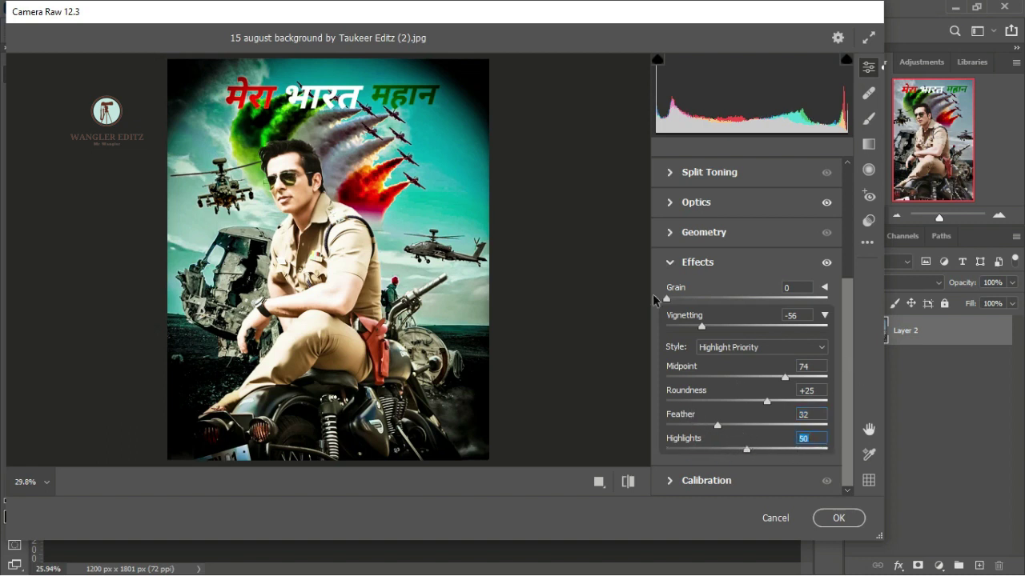
left_click(675, 264)
left_click(841, 519)
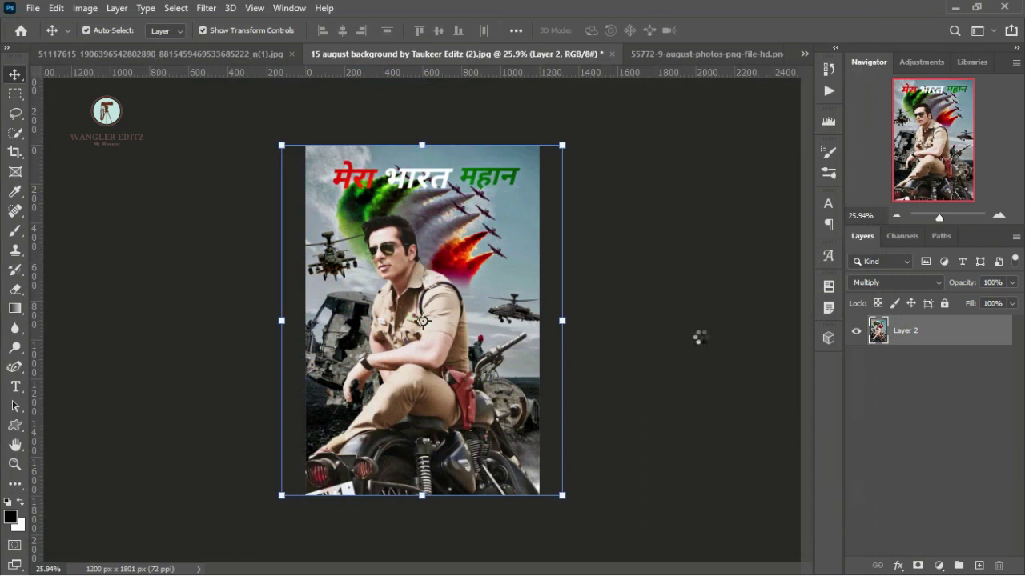
key("ctrl+0")
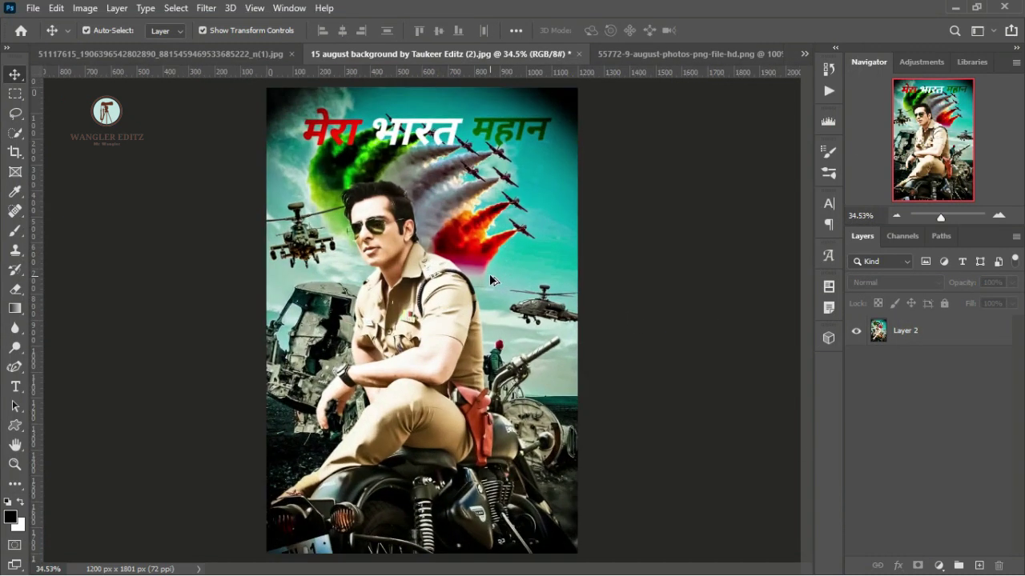
Step: Bring the Happy Independence Day artwork from 55772-9-august-photos-png-file-hd.png into the 15 August poster document
left_click(627, 54)
left_click_drag(504, 232, 446, 262)
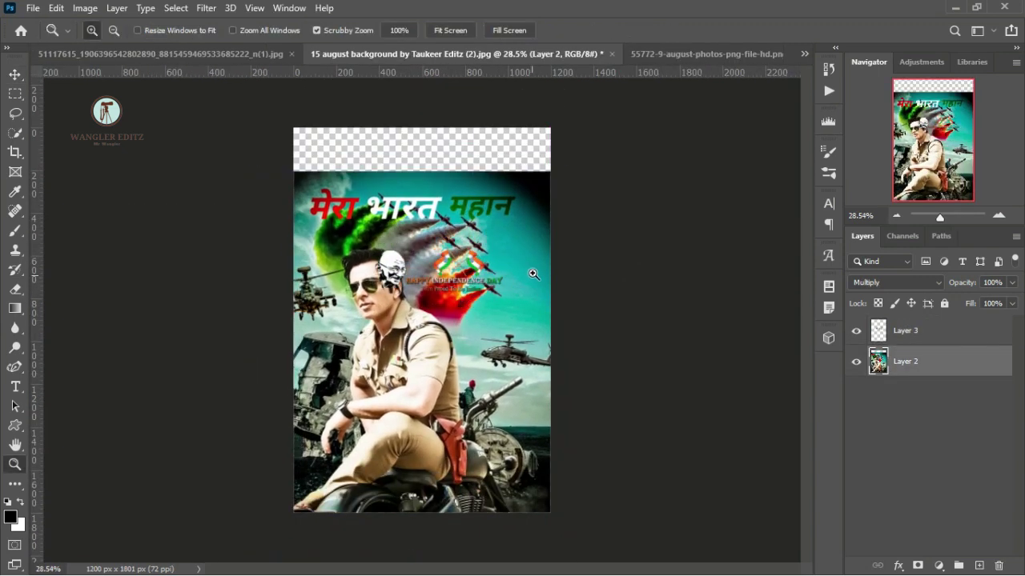
Step: Undo the accidental move of Layer 2 and lock that layer completely
left_click(533, 275)
key("ctrl+z")
left_click(943, 303)
left_click(519, 266)
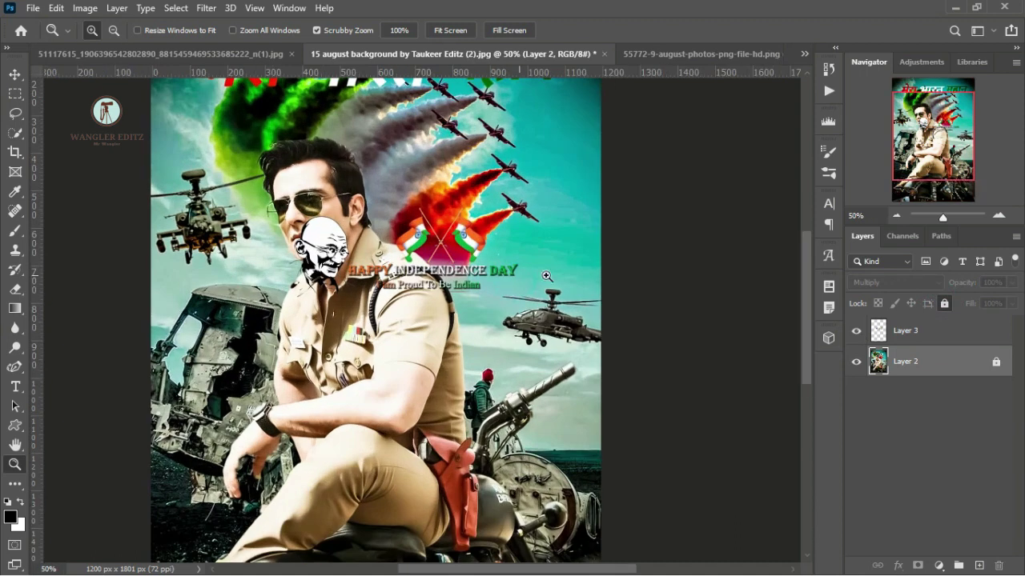
Step: Move the Independence Day artwork on Layer 3 down over the motorcycle in the lower part of the poster
left_click(940, 337)
key("ctrl+0")
left_click(15, 75)
left_click_drag(437, 334, 447, 376)
left_click_drag(418, 269, 465, 503)
left_click(927, 339)
scroll(464, 488, "down", 3)
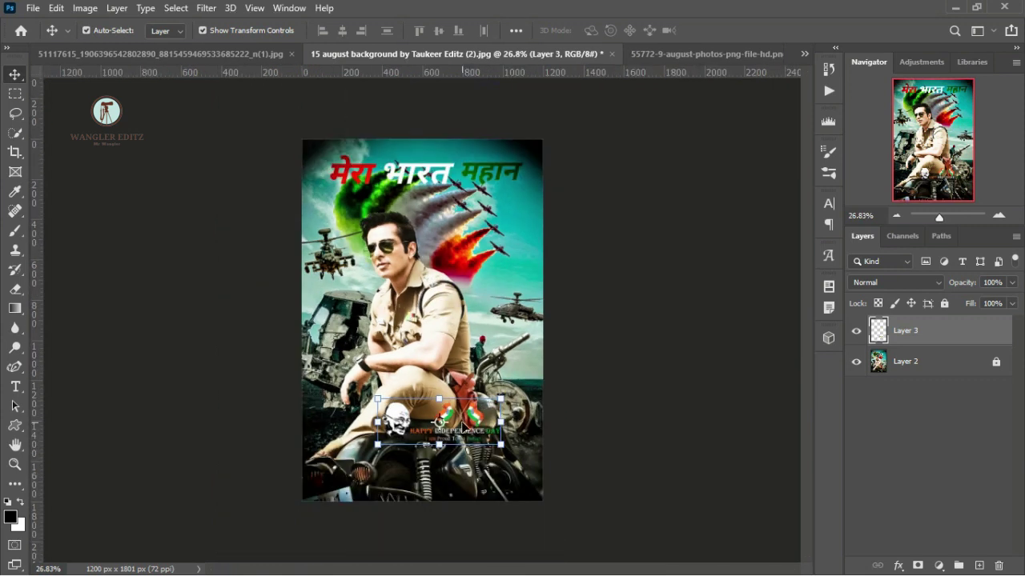
Step: Stretch the Independence Day artwork across the poster's full width at its bottom edge, scaled to 195.44% width and 184.55% height, and commit the transform
left_click_drag(487, 439, 424, 496)
left_click_drag(453, 450, 513, 429)
key("ctrl+z")
left_click_drag(505, 464, 543, 464)
left_click_drag(310, 464, 301, 464)
left_click_drag(432, 451, 432, 449)
left_click_drag(422, 509, 423, 501)
left_click_drag(420, 419, 421, 417)
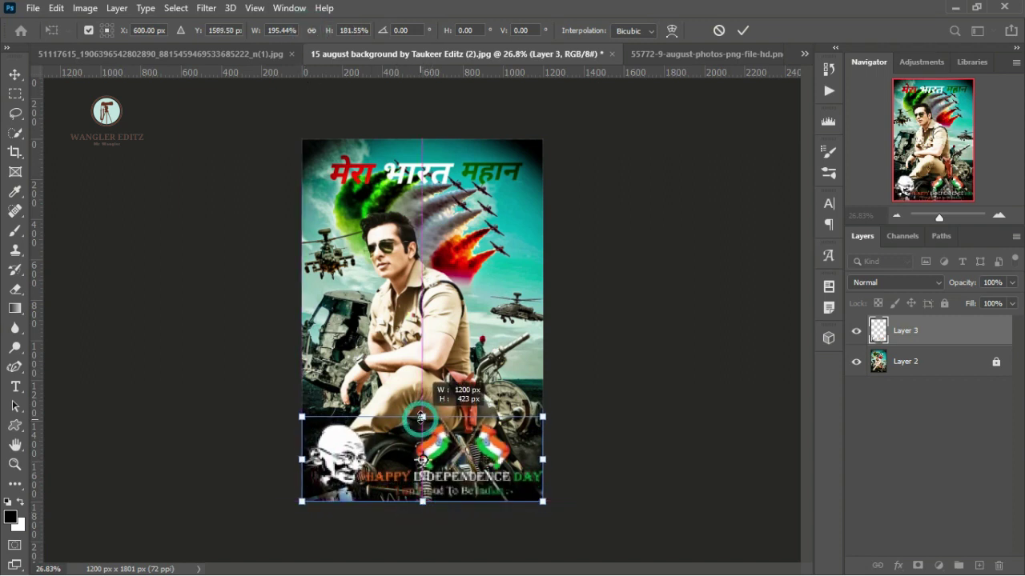
left_click(743, 30)
key("super")
key("super")
scroll(389, 377, "up", 4)
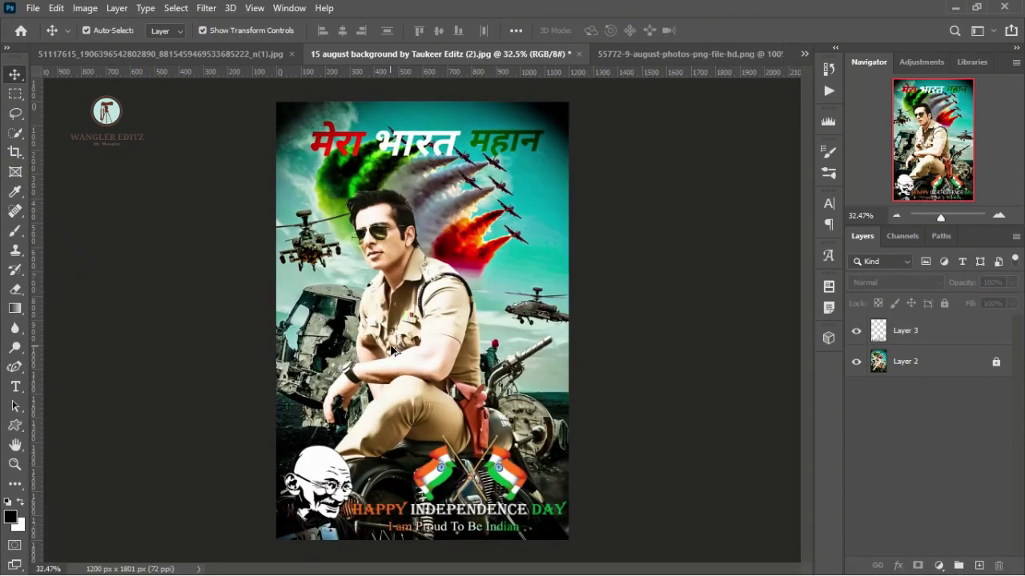
scroll(390, 347, "down", 2)
scroll(391, 349, "down", 2)
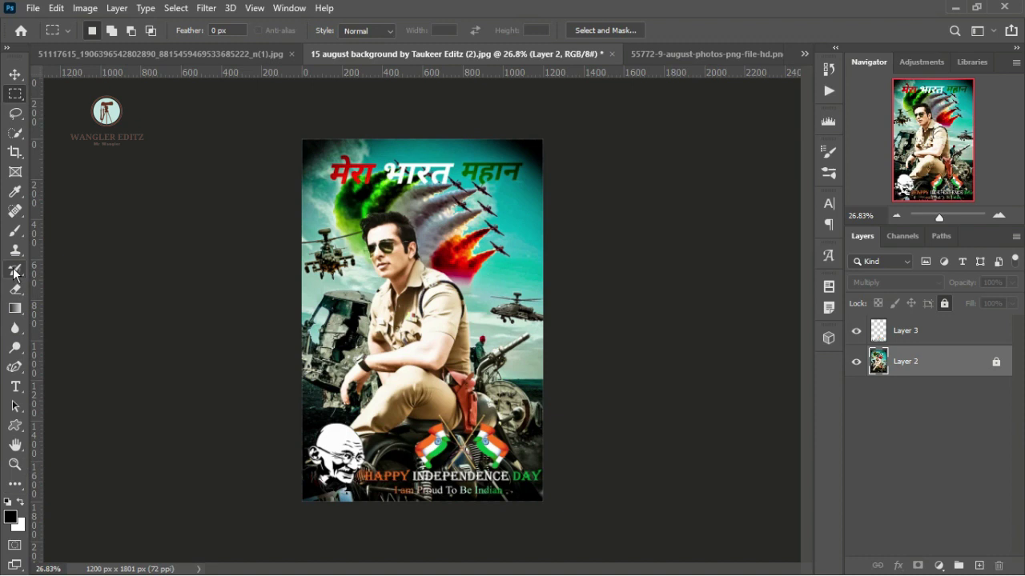
Step: Activate the Brush tool and unlock Layer 2 for painting
left_click(14, 231)
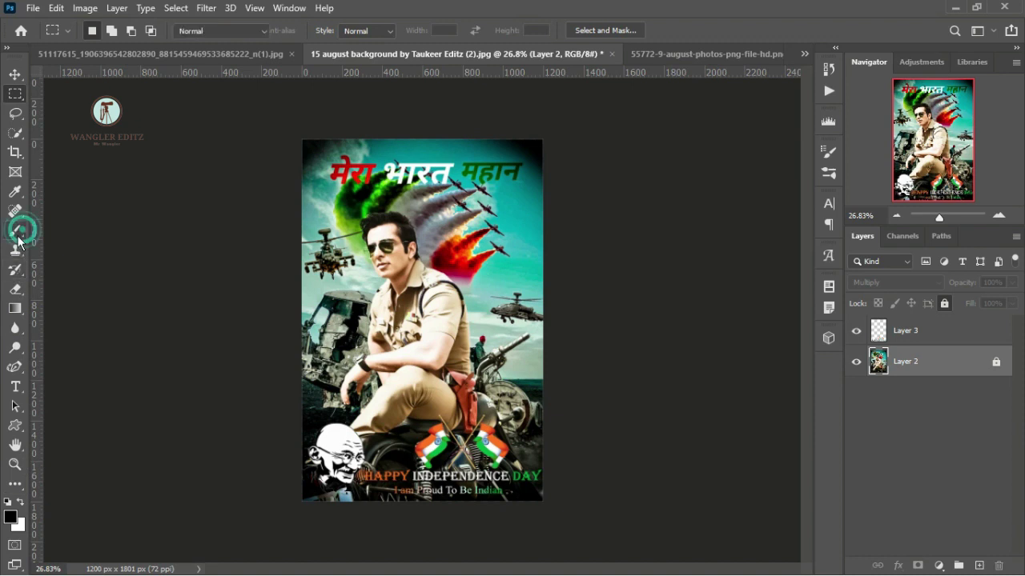
left_click(945, 305)
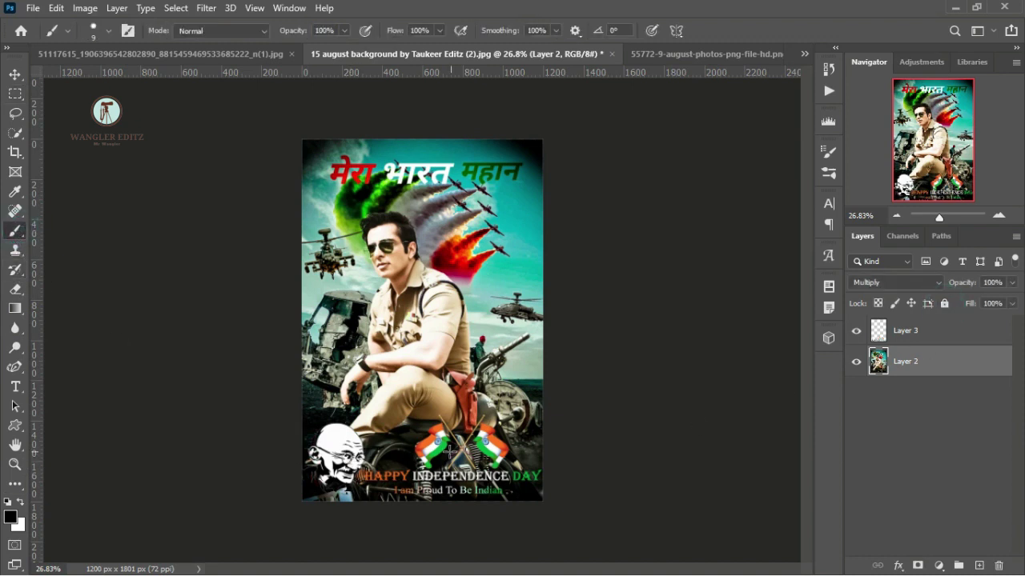